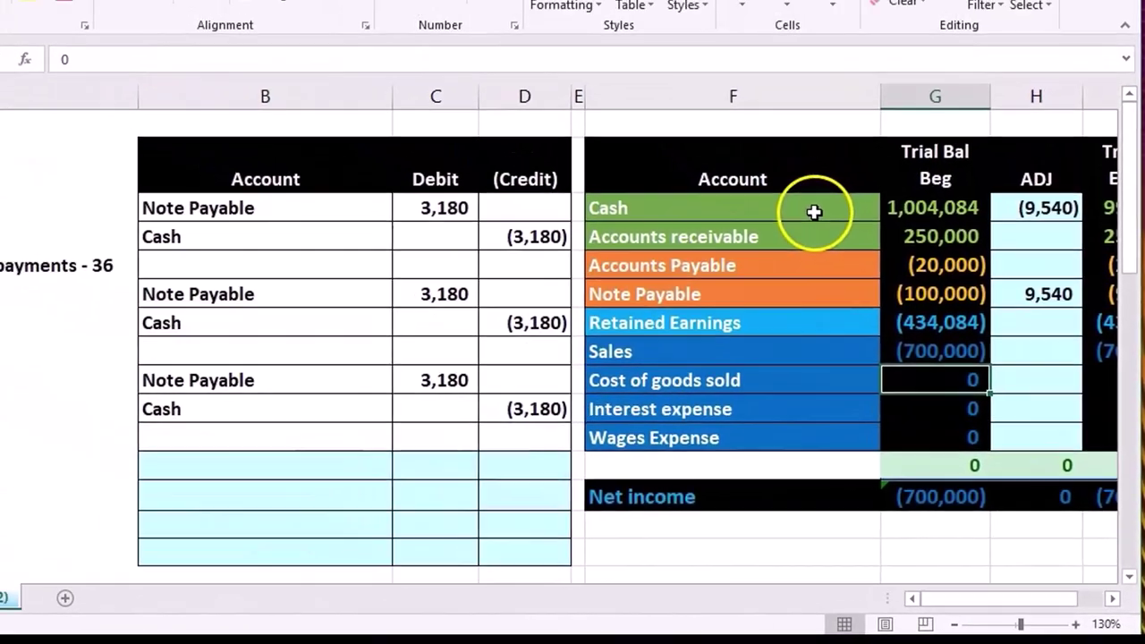
Review the trial balance accounts from Cash to Wages Expense and inspect the beginning net income formula in G13
drag(814, 212, 900, 266)
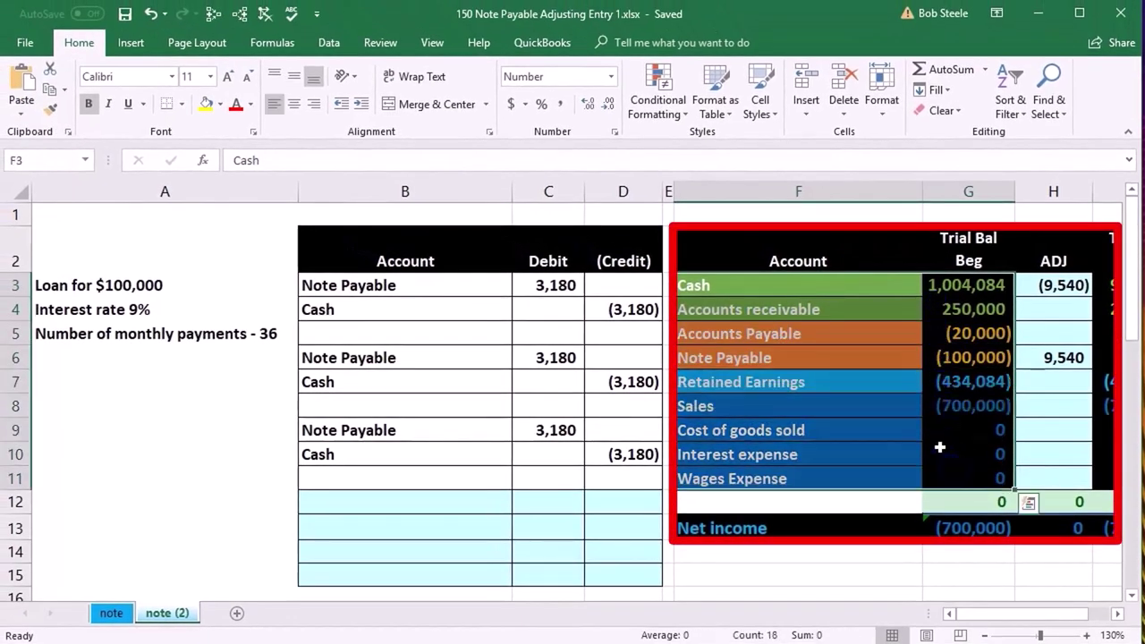
click(865, 309)
click(869, 335)
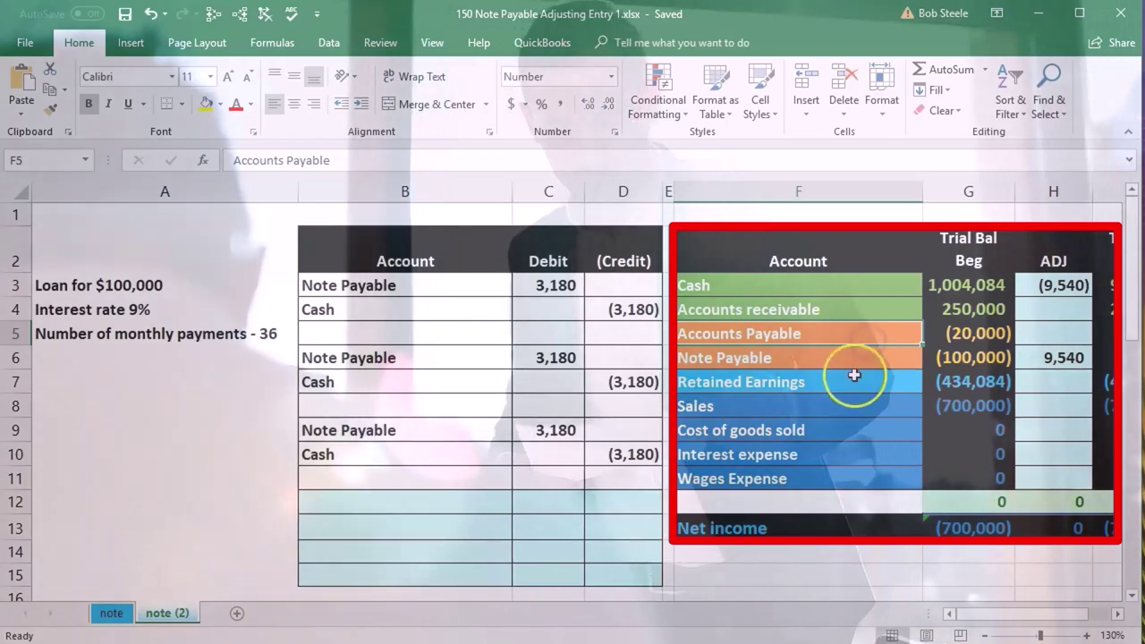
click(853, 382)
drag(850, 398, 852, 481)
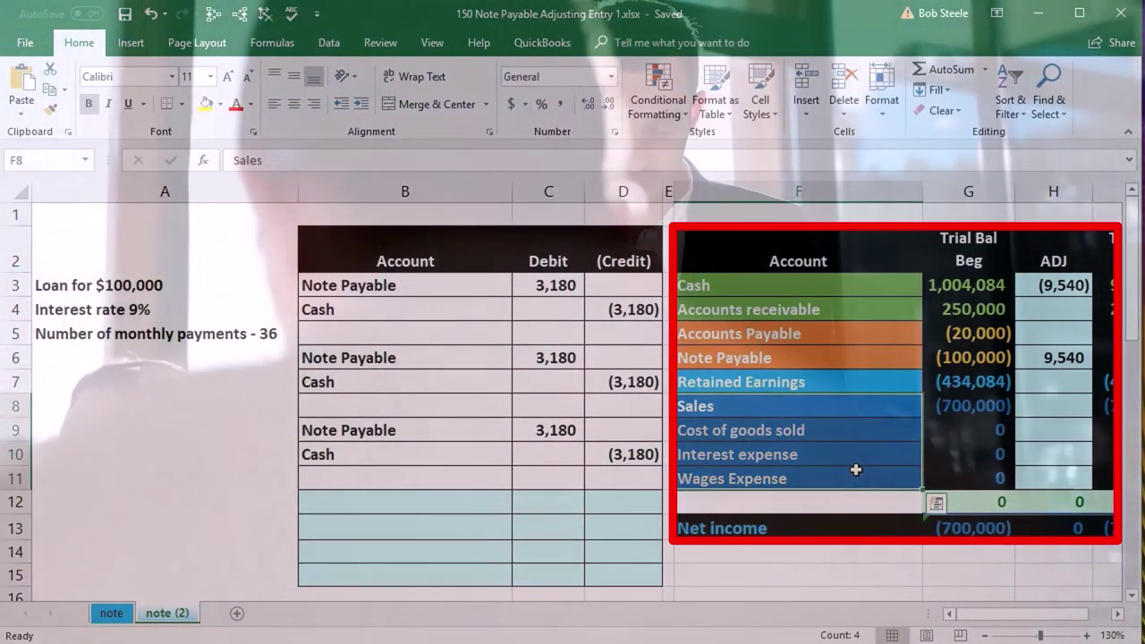
click(966, 502)
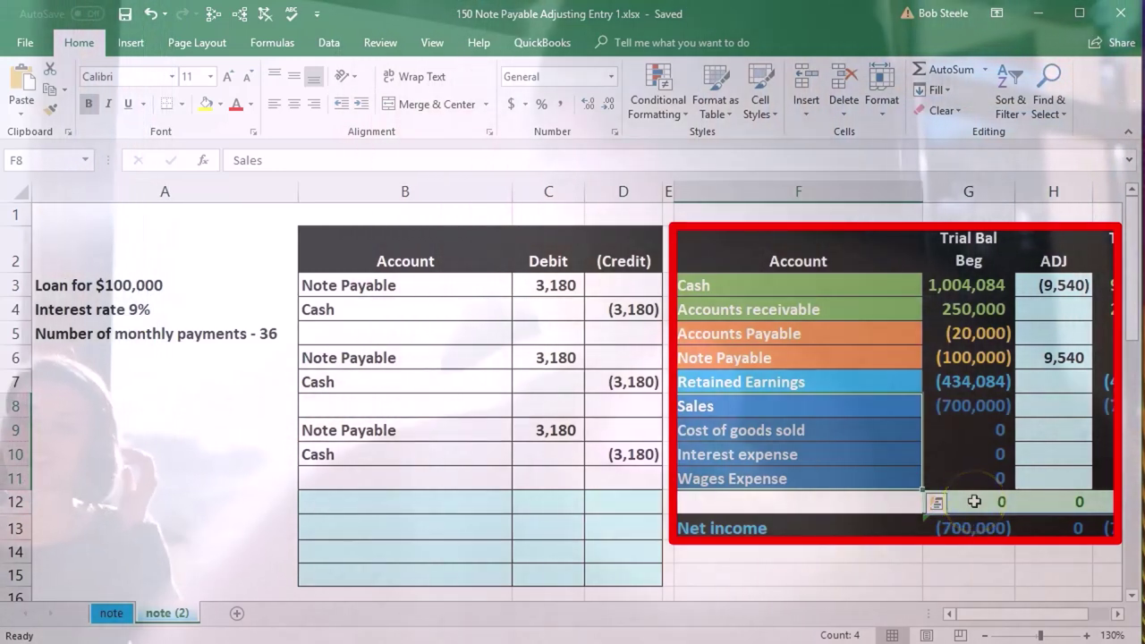
key(alt+equal)
key(Return)
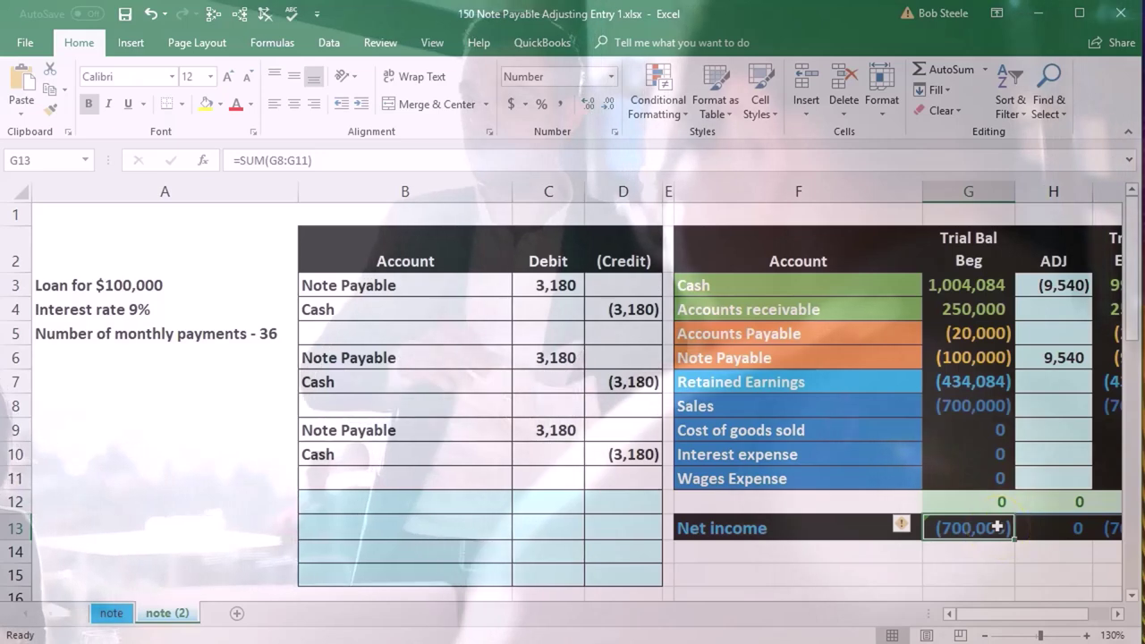
double_click(998, 528)
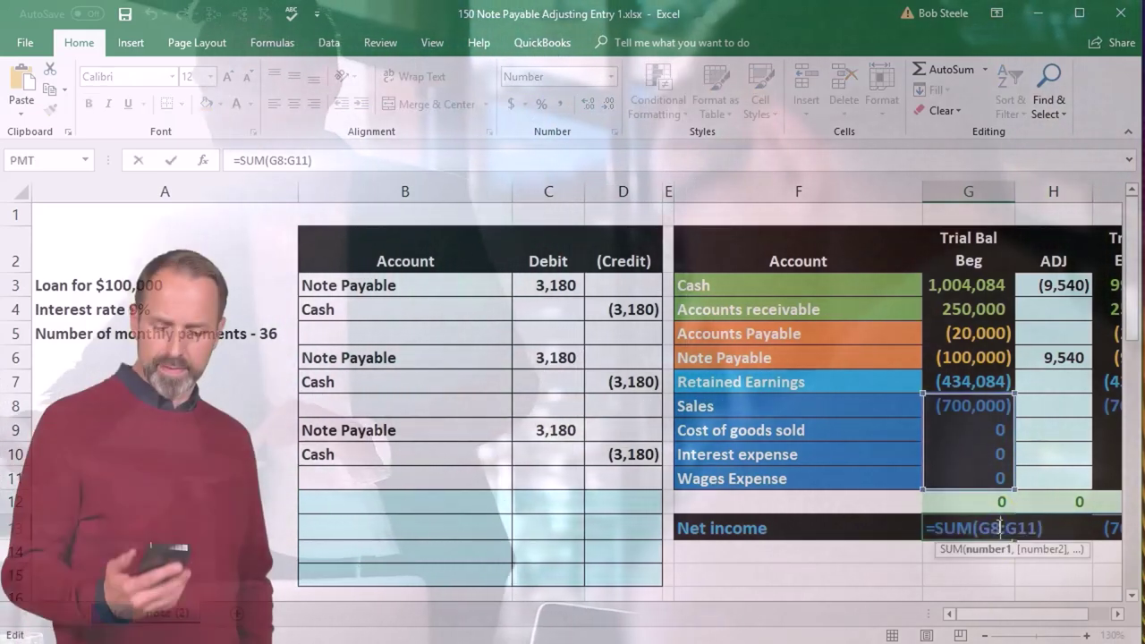
key(Return)
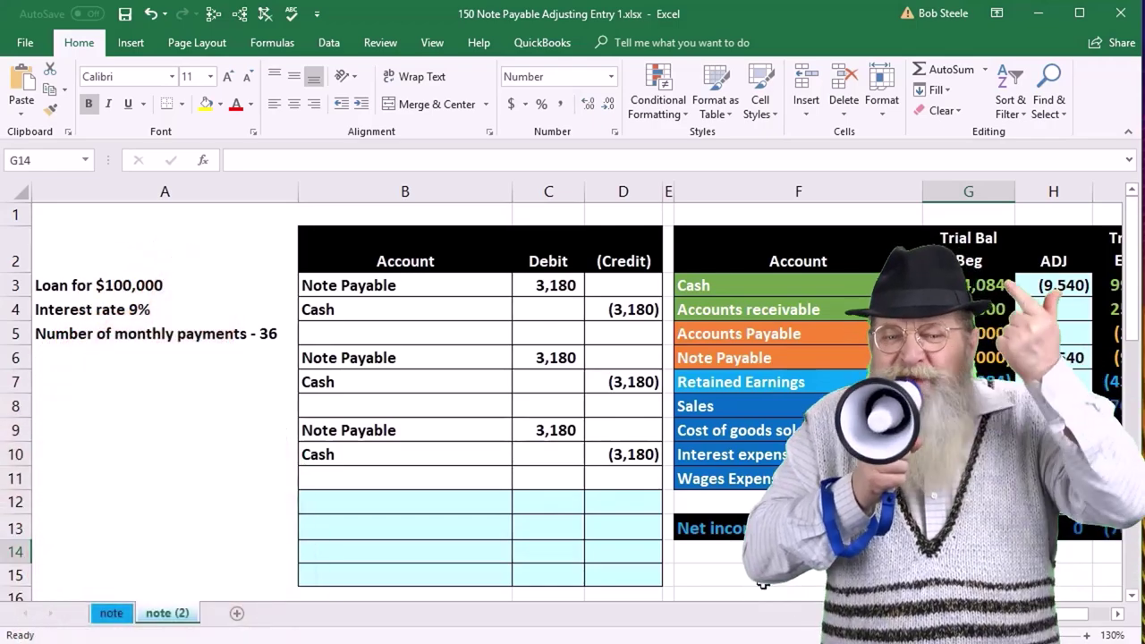
Examine the Note Payable beginning and ending balances, the loan terms with the payment formula, and the amortization row for payment 3
click(814, 354)
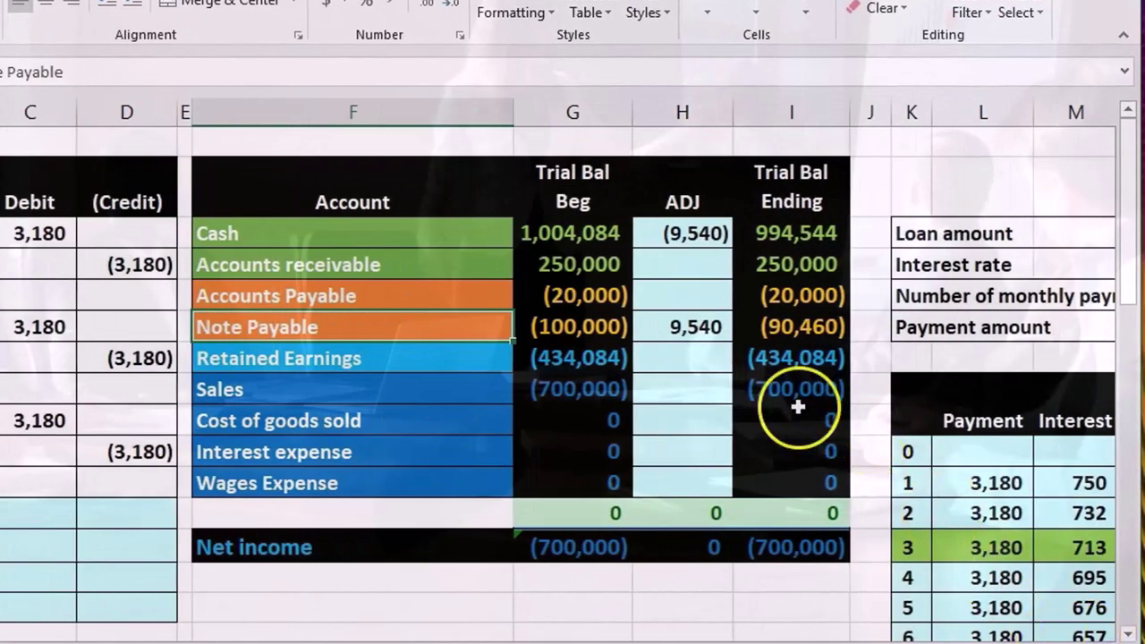
click(609, 332)
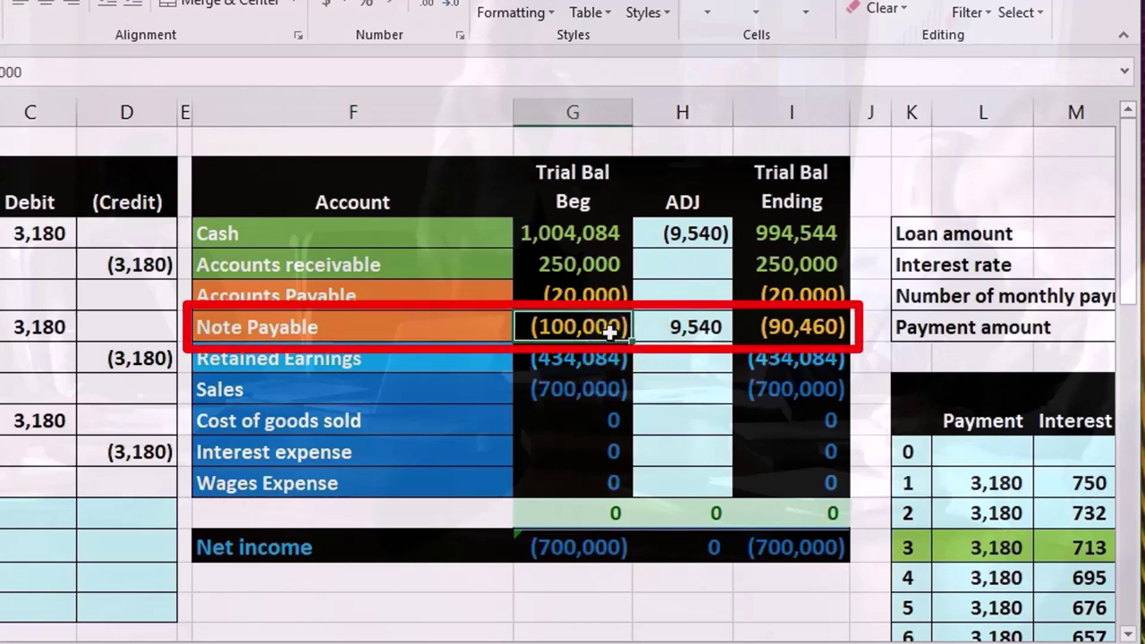
click(794, 328)
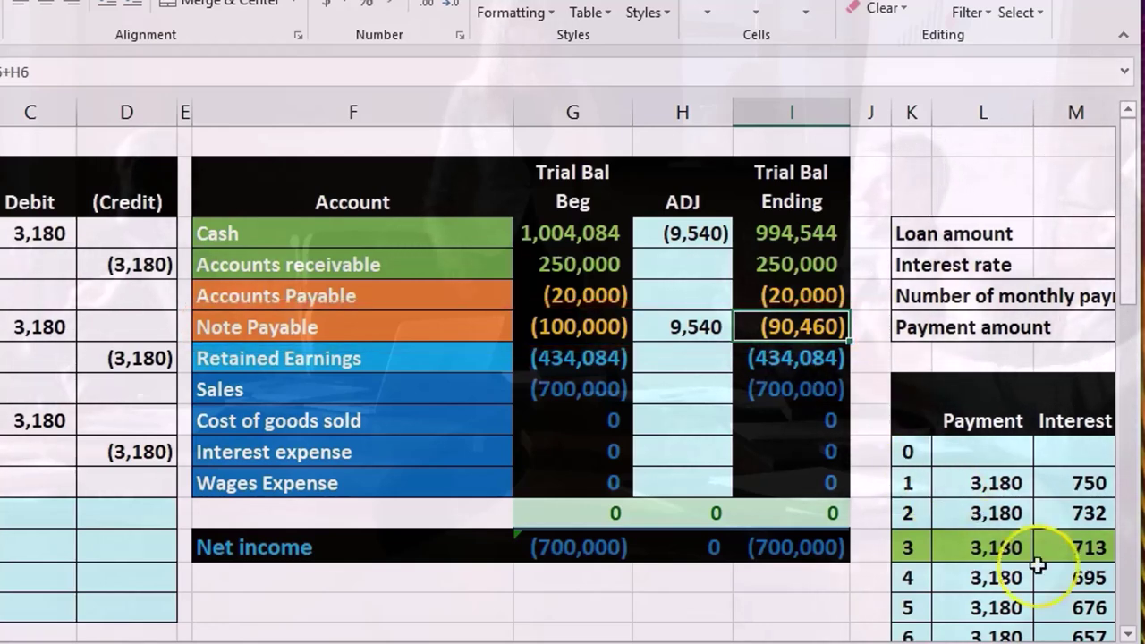
scroll(1109, 631, right, 3)
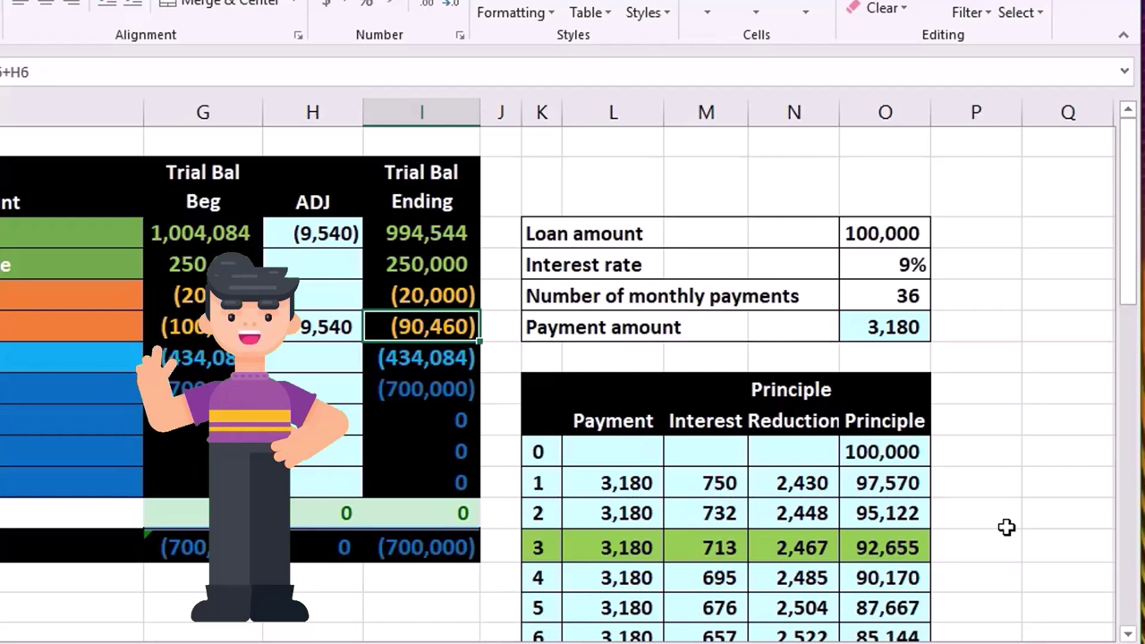
mouse_move(549, 228)
mouse_down()
mouse_move(867, 301)
mouse_move(877, 322)
mouse_up()
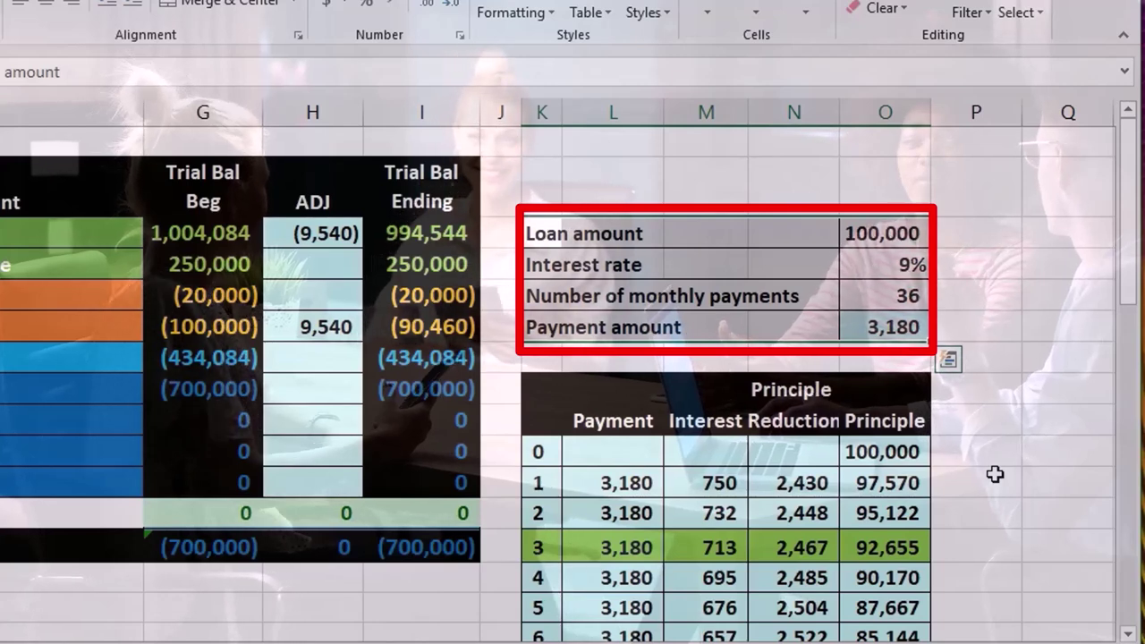
click(880, 329)
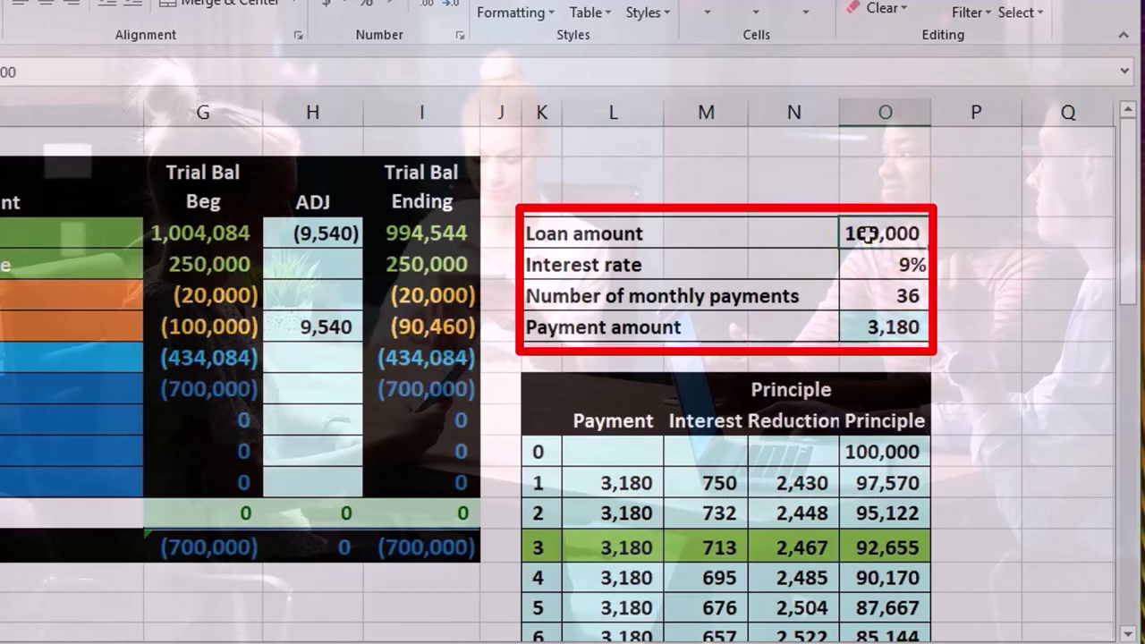
click(870, 327)
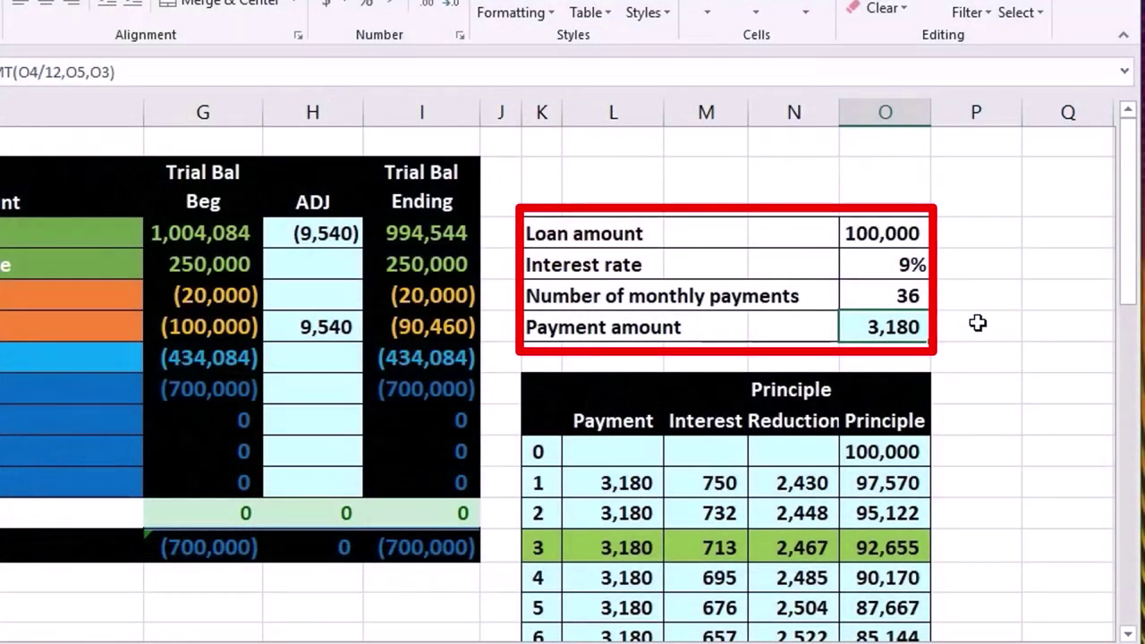
click(634, 484)
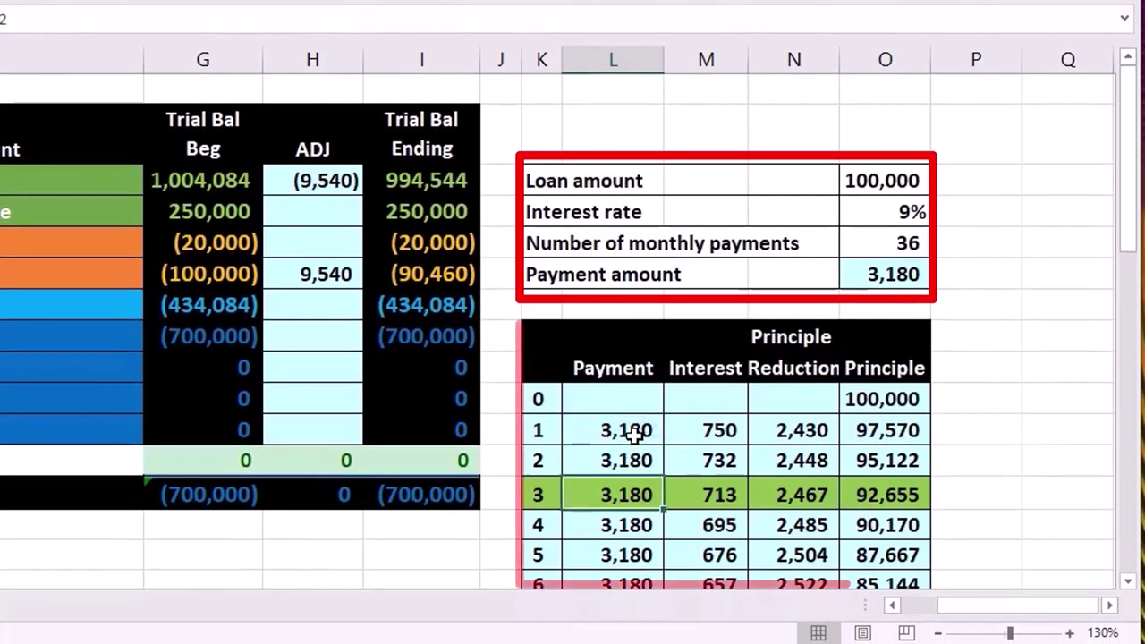
key(Right)
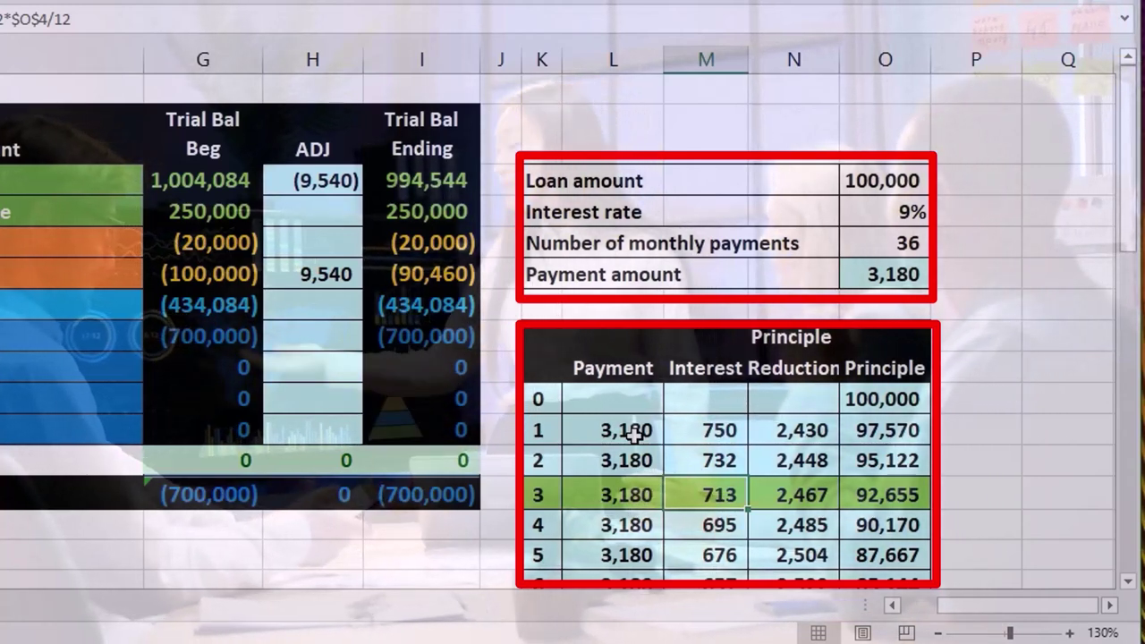
key(Up)
key(Up)
key(Down)
key(Down)
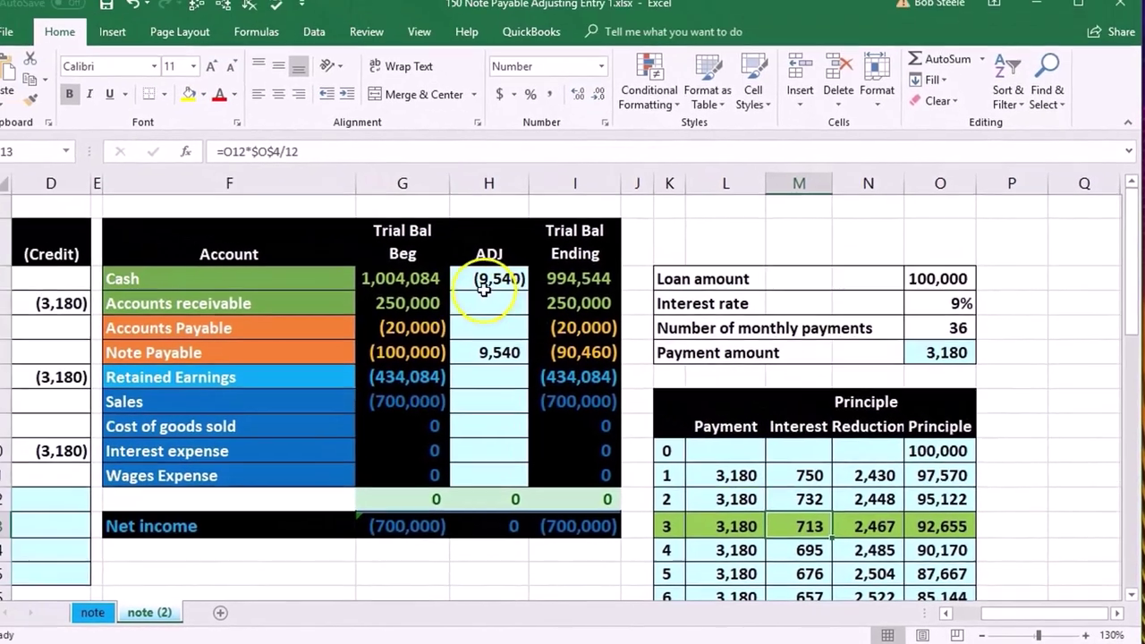
Trace the precedents and dependents of the Note Payable adjustment in H6 back to the journal entries
click(305, 190)
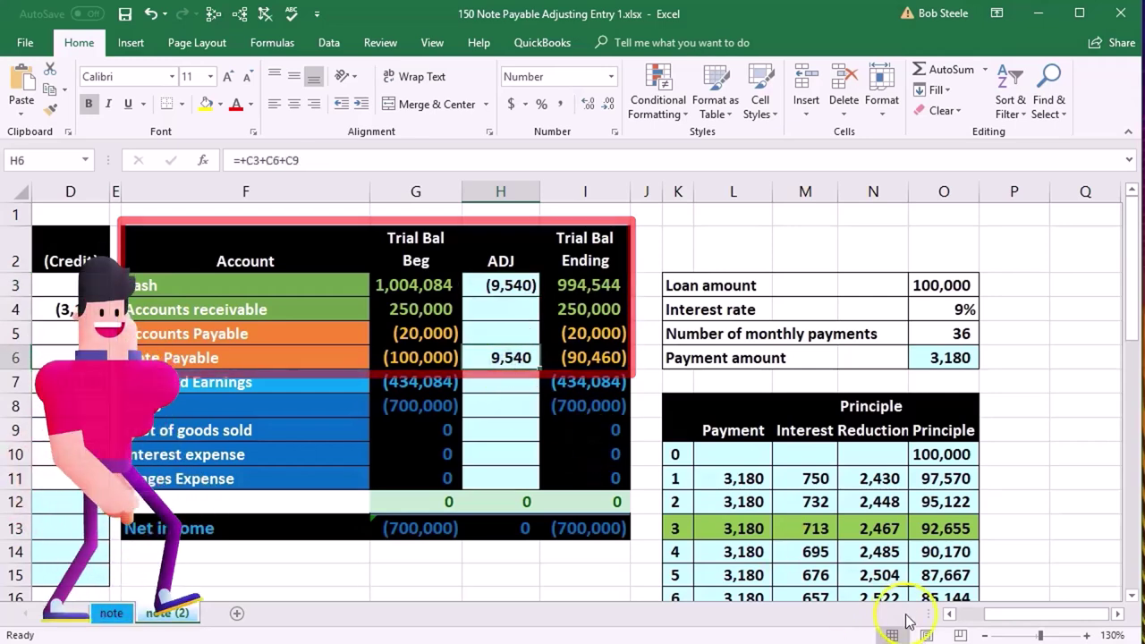
click(949, 613)
click(949, 614)
click(949, 613)
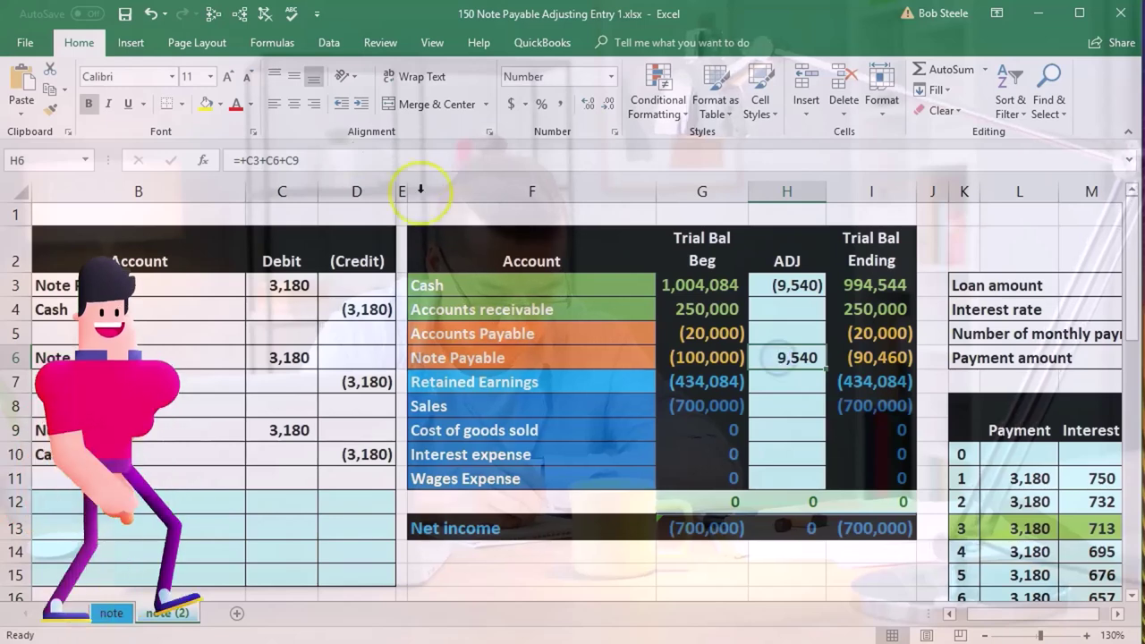
click(239, 15)
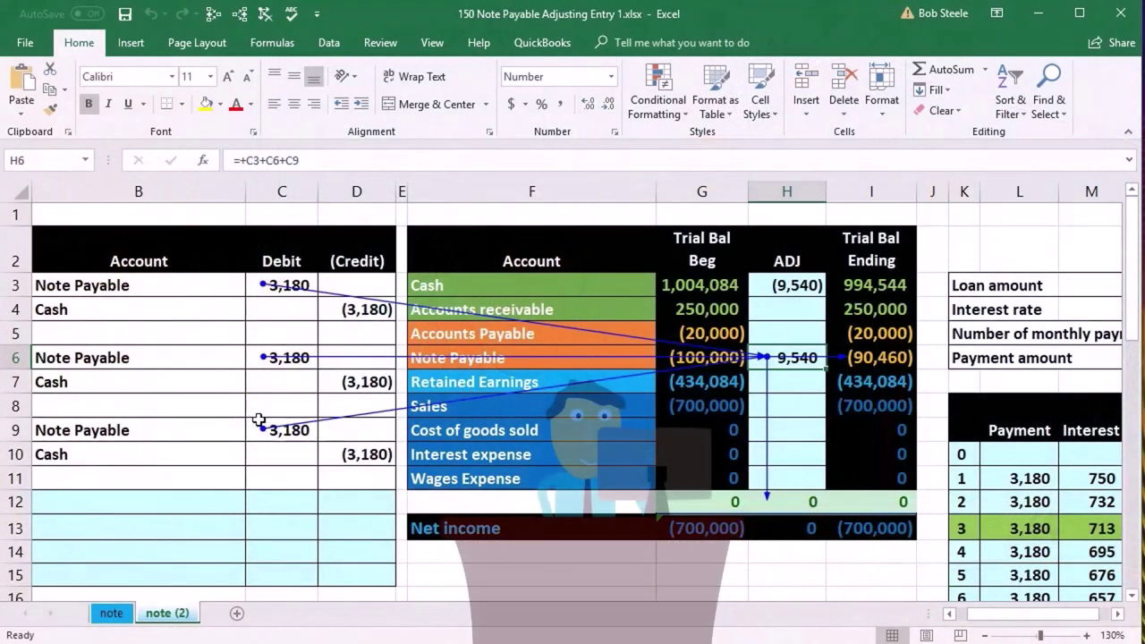
Compare the ending Note Payable balance with the principal after payment 3 and total the interest of the first three payments
click(1119, 615)
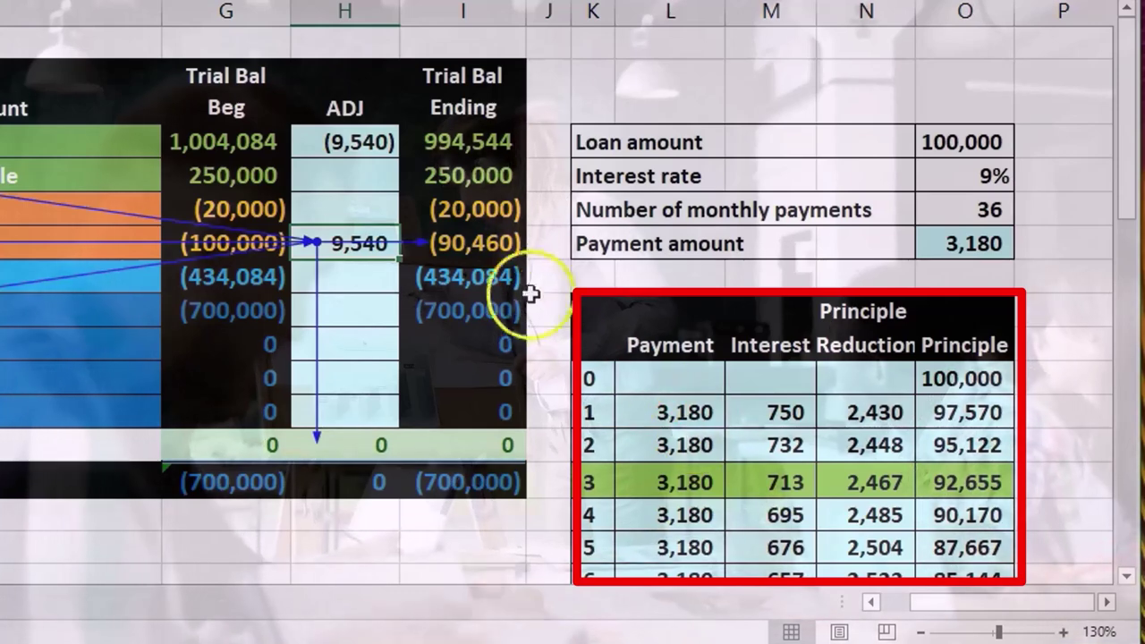
click(487, 247)
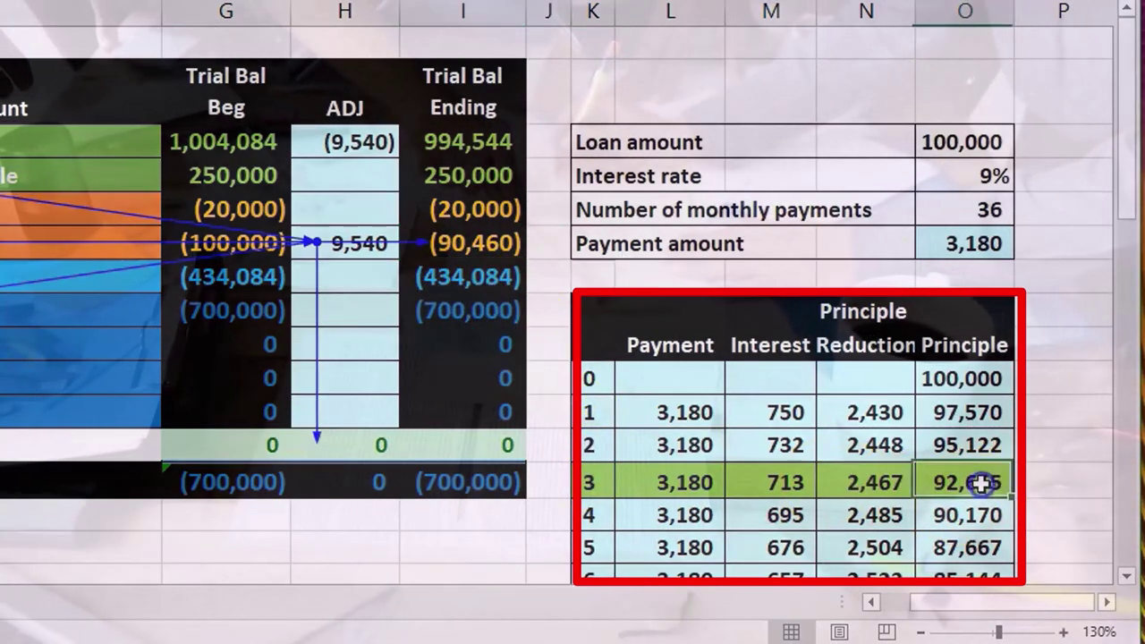
click(984, 481)
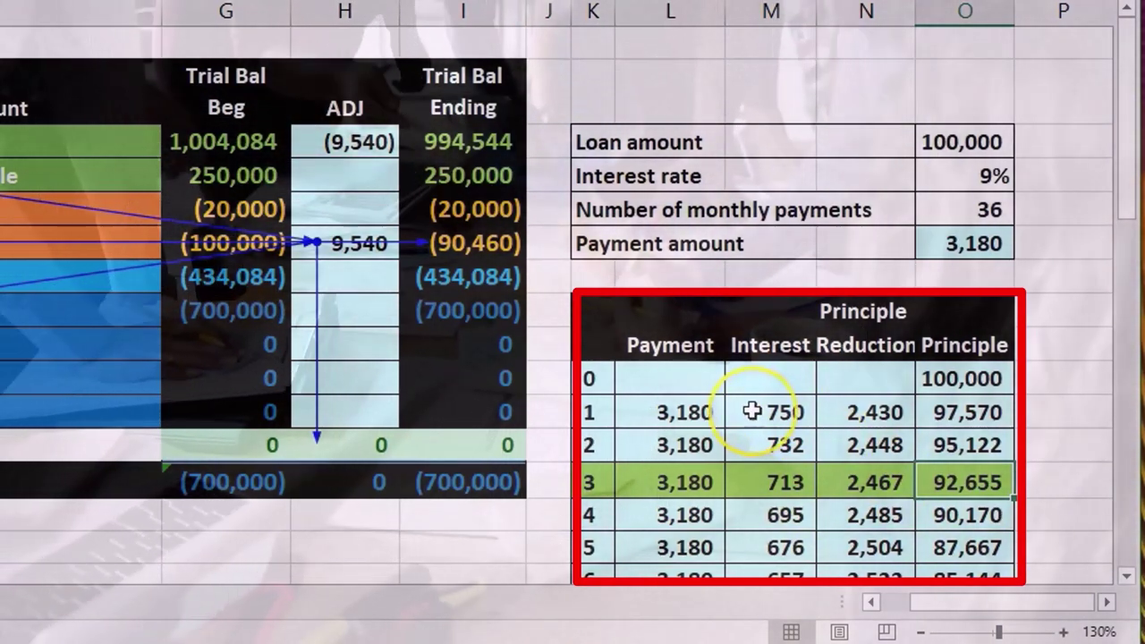
drag(751, 411, 761, 475)
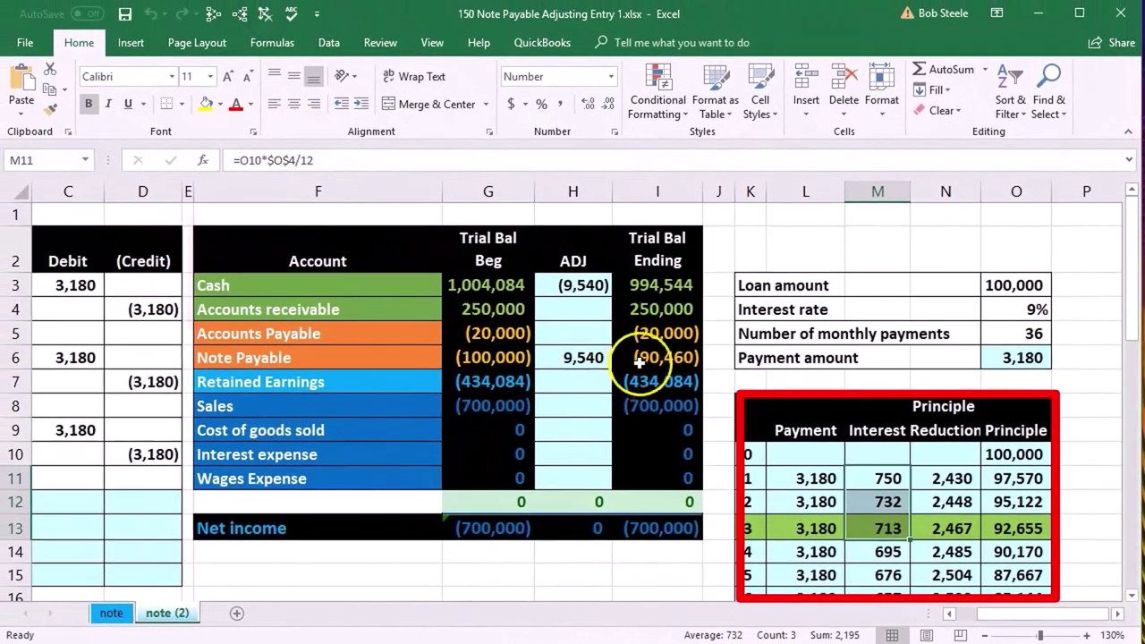
click(650, 353)
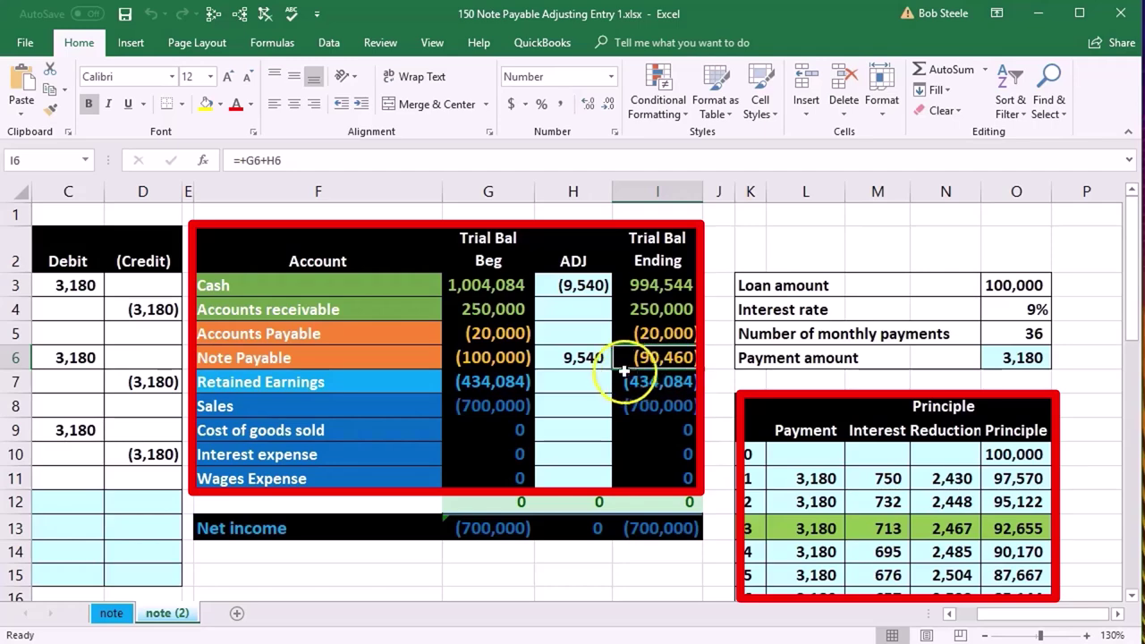
Copy the Note Payable account name from F6 into B13 of the journal entry area as values only
click(378, 351)
right_click(378, 351)
click(421, 381)
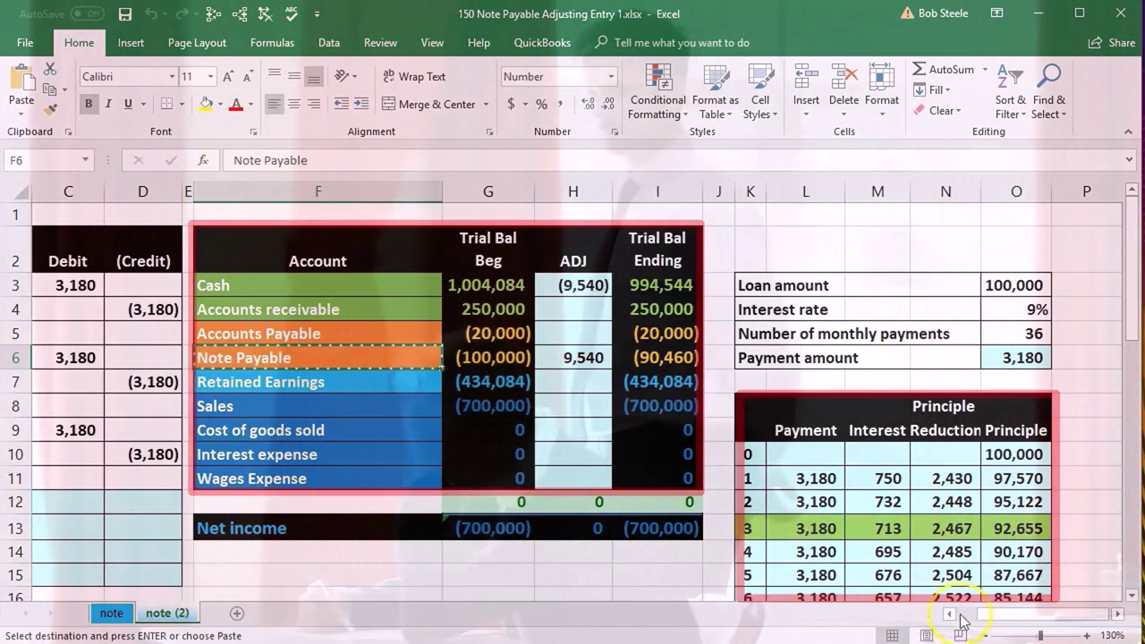
click(950, 614)
click(950, 614)
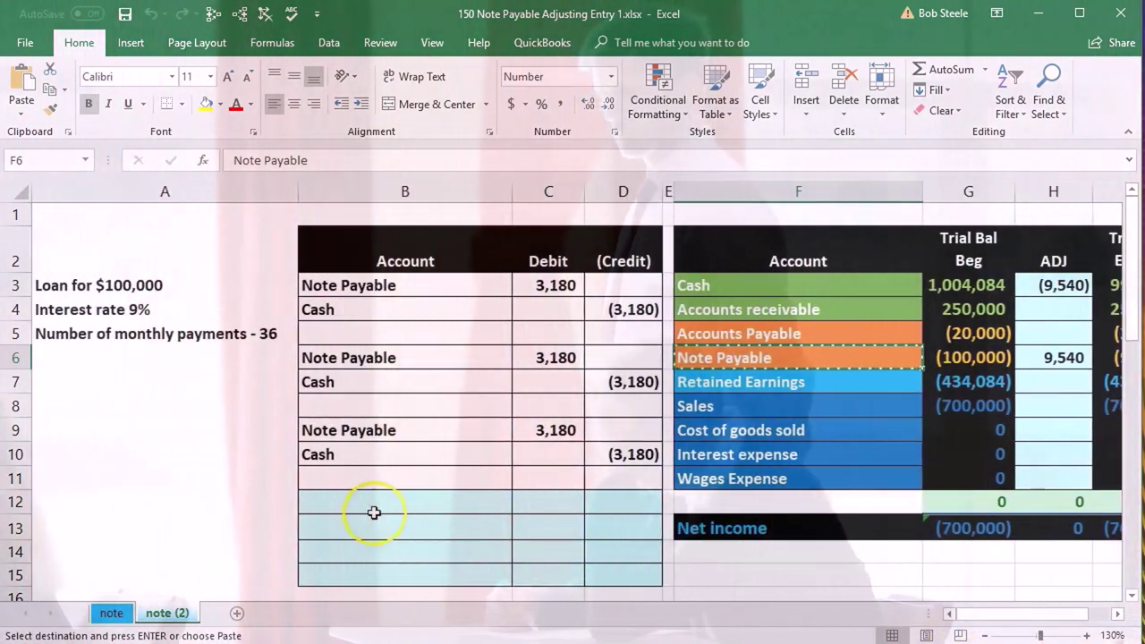
click(360, 528)
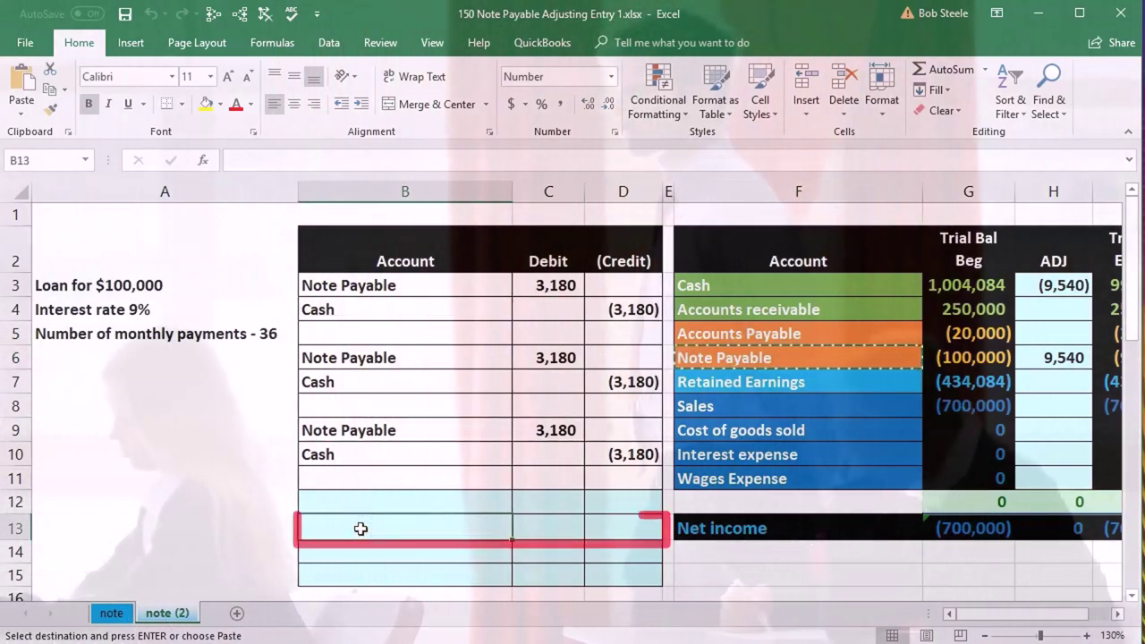
right_click(361, 529)
click(426, 206)
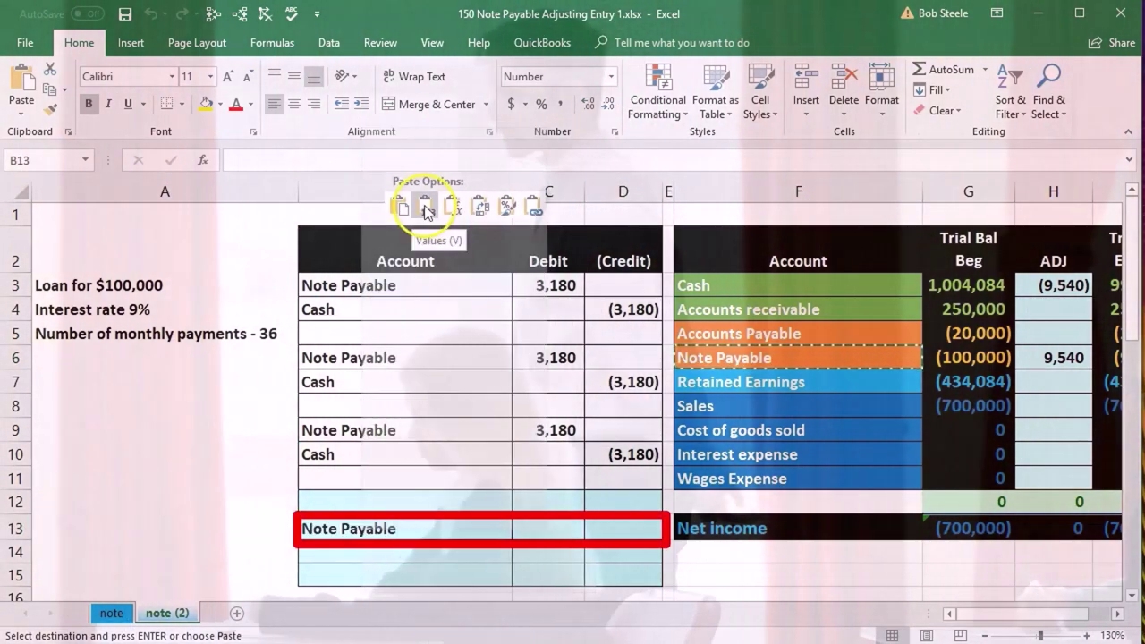
Enter the Note Payable credit in D13 as the negative of the difference between 92655 and 90460
click(635, 521)
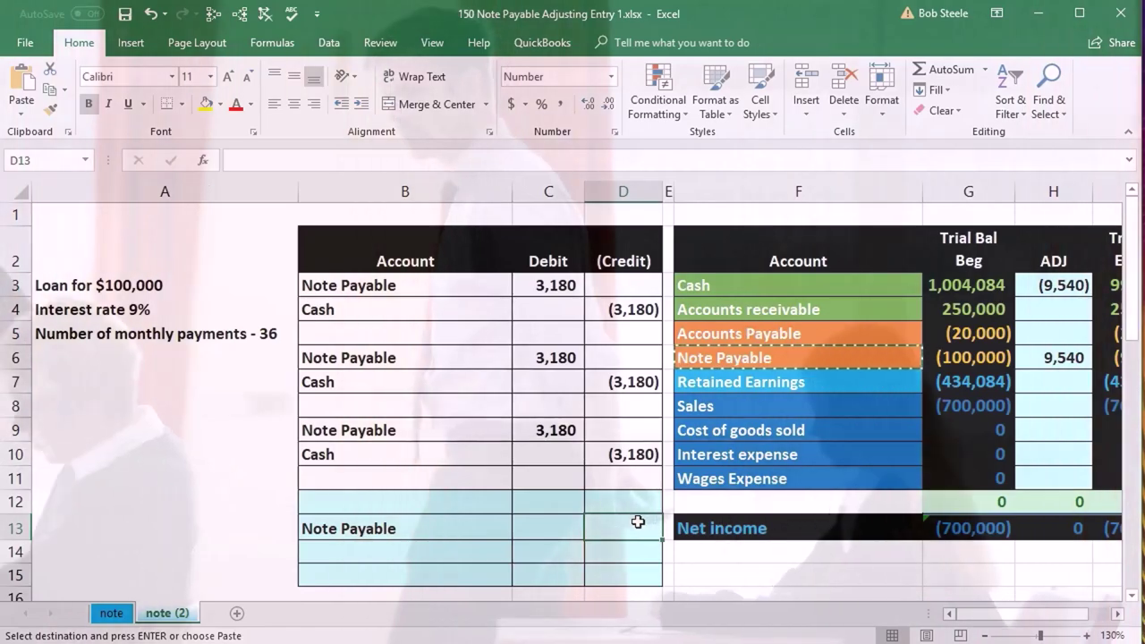
key(Right)
key(Right)
key(Right)
key(Right)
key(Right)
key(Right)
key(Right)
key(Right)
key(Right)
key(Right)
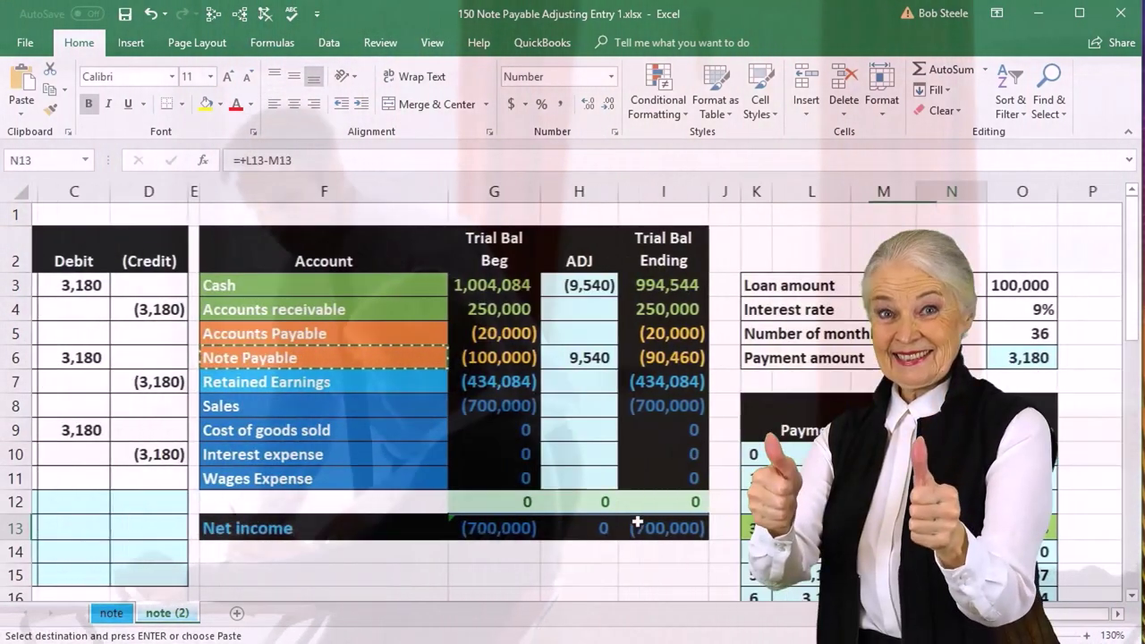
key(Left)
key(Left)
key(Left)
key(Left)
key(Left)
key(Left)
key(Left)
key(Left)
key(Left)
key(Left)
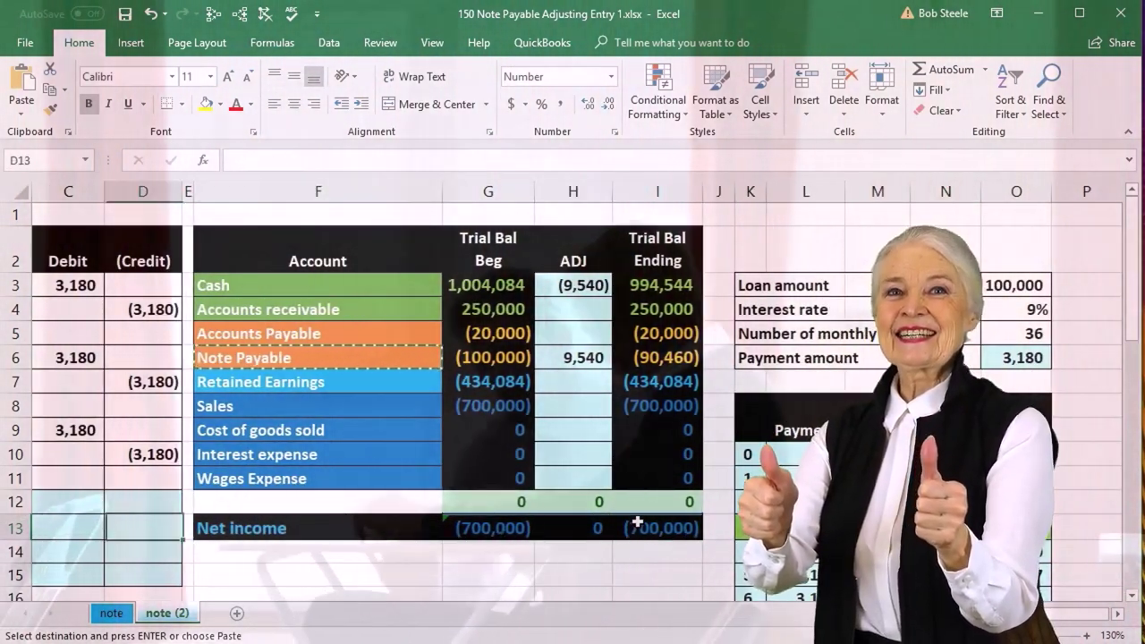
text(-)
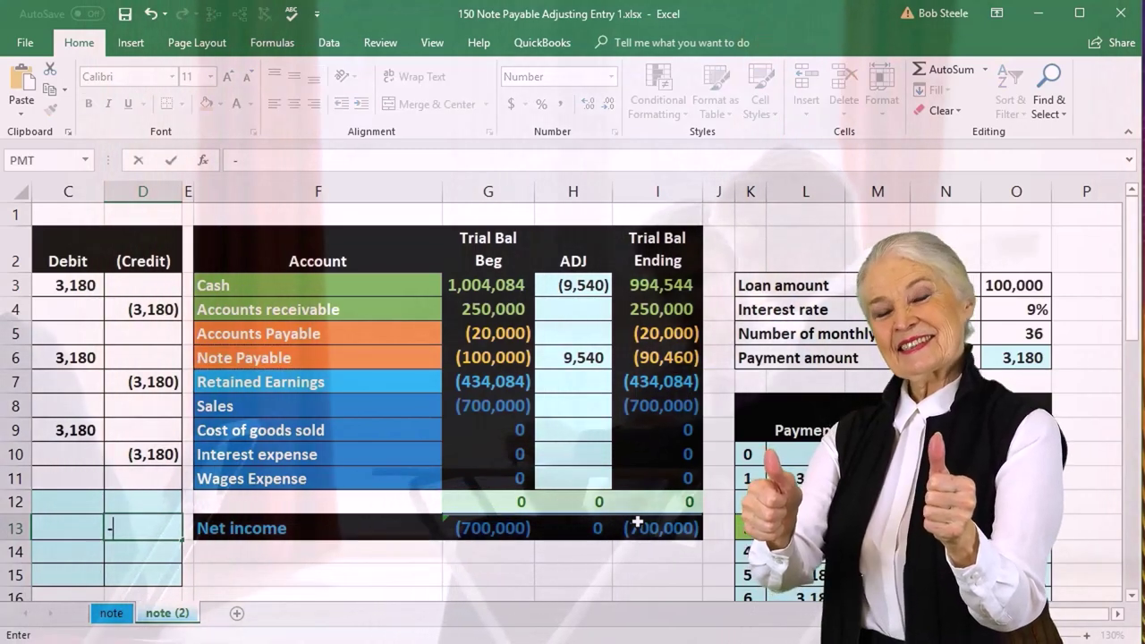
text((92655-)
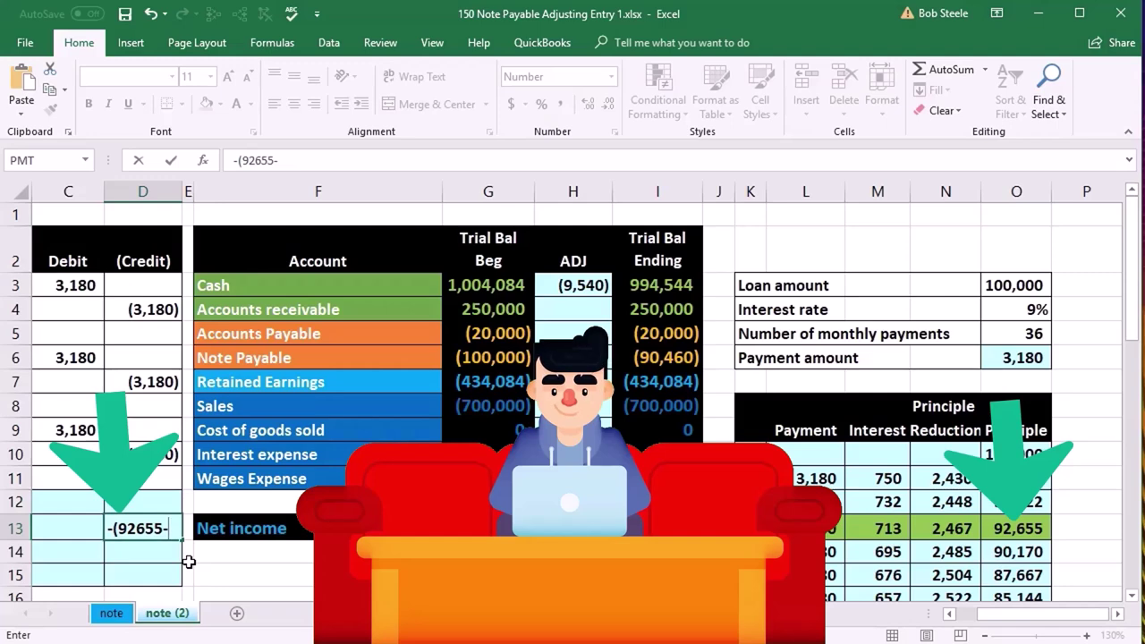
text(60)
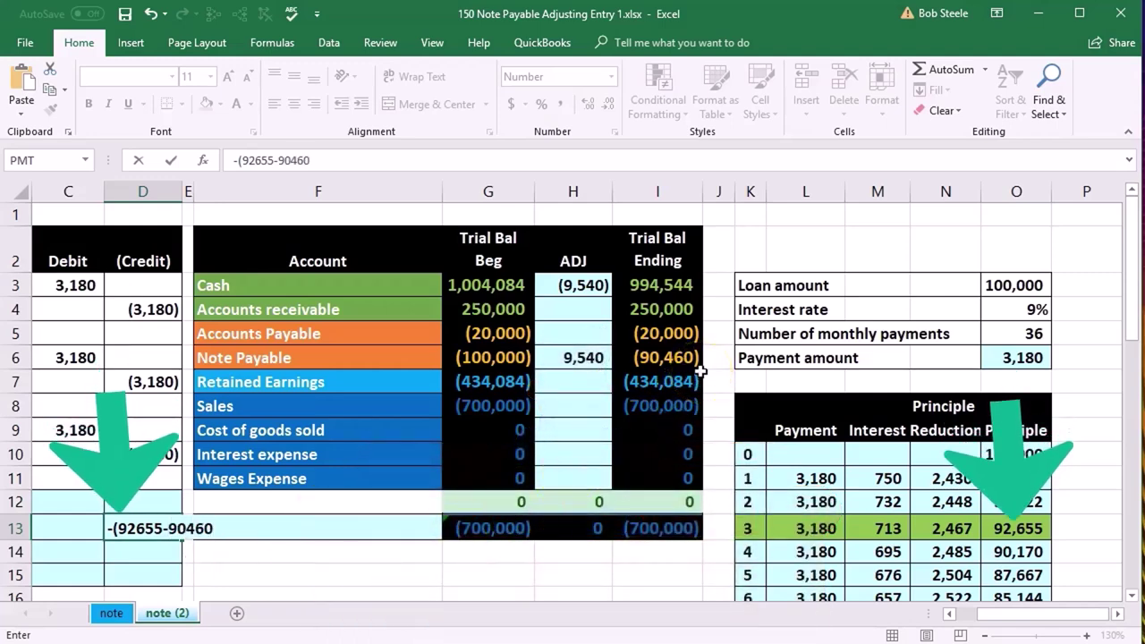
key(Return)
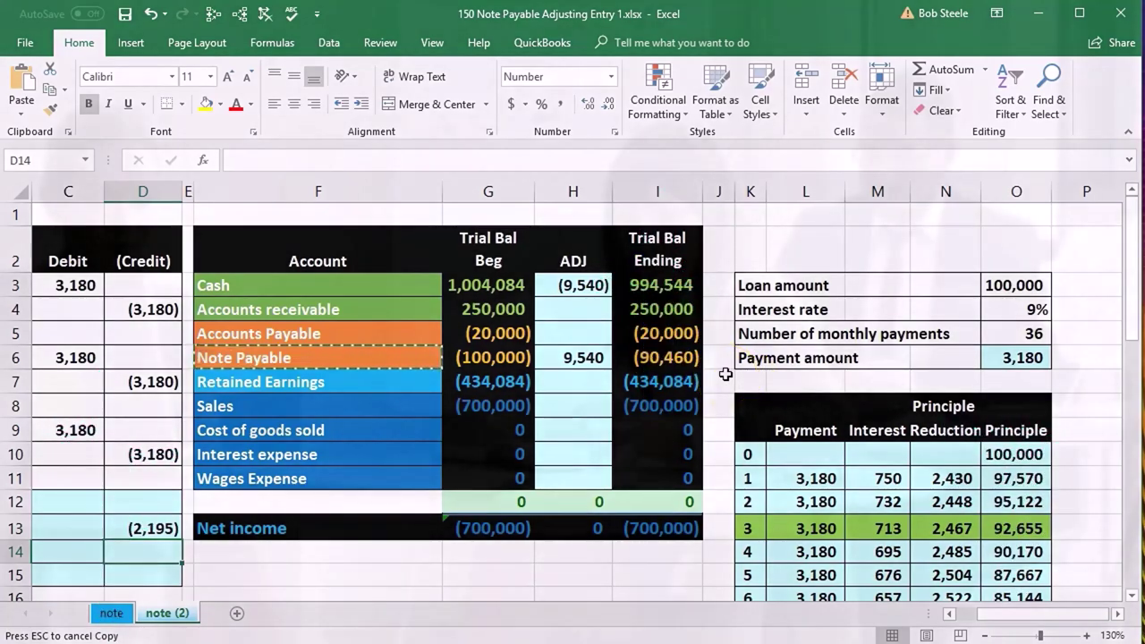
Total the interest of the first three payments in the amortization table
scroll(726, 374, left, 3)
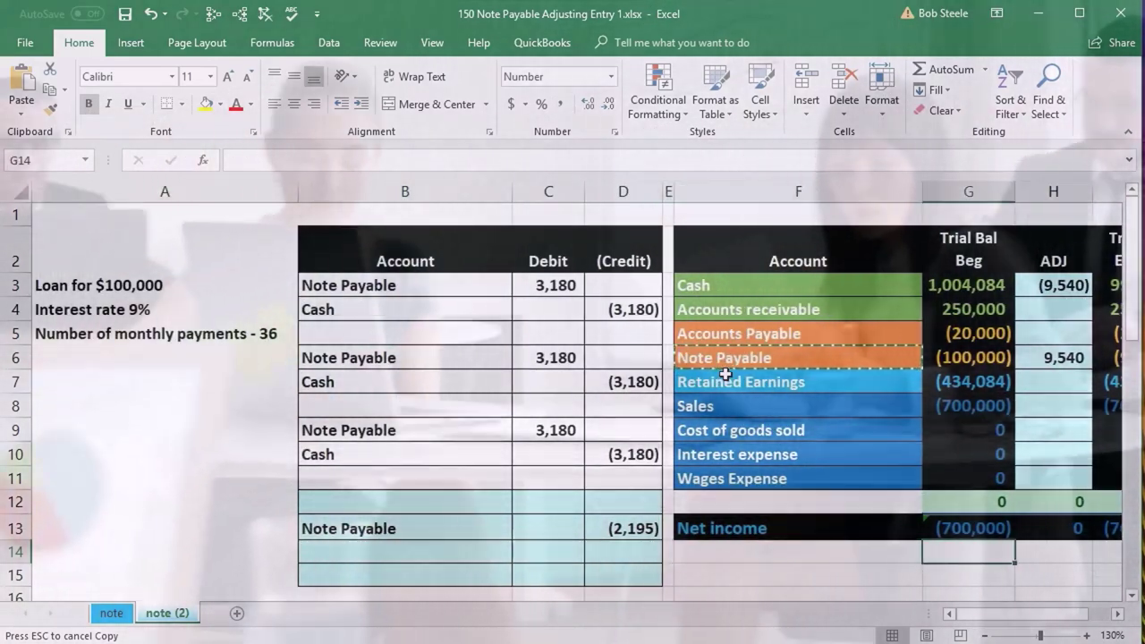
scroll(725, 374, right, 3)
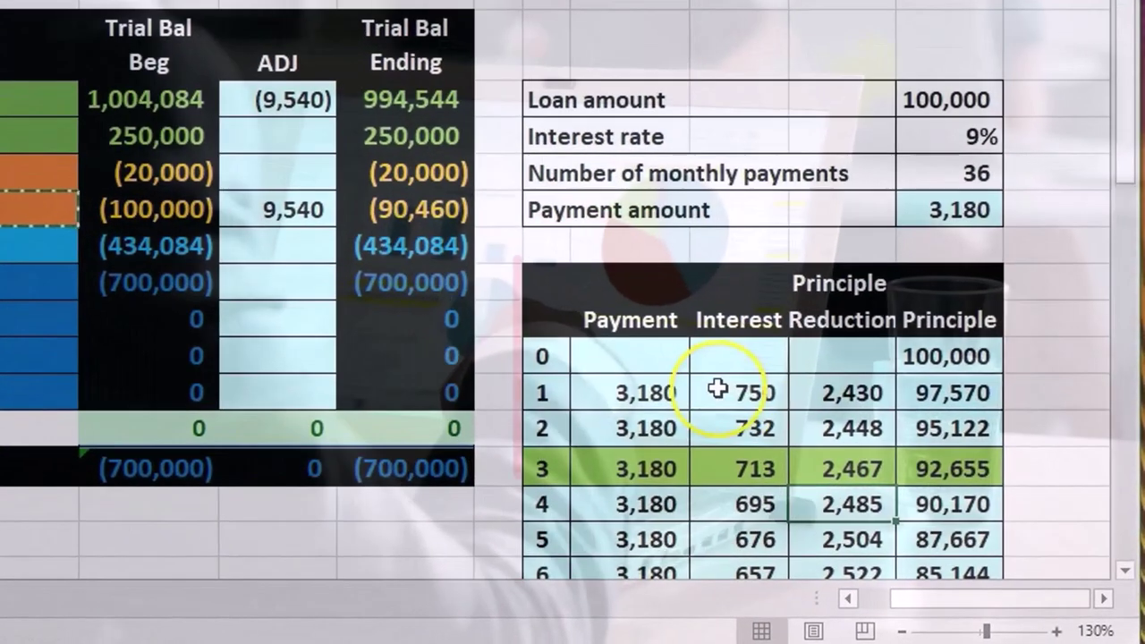
click(766, 418)
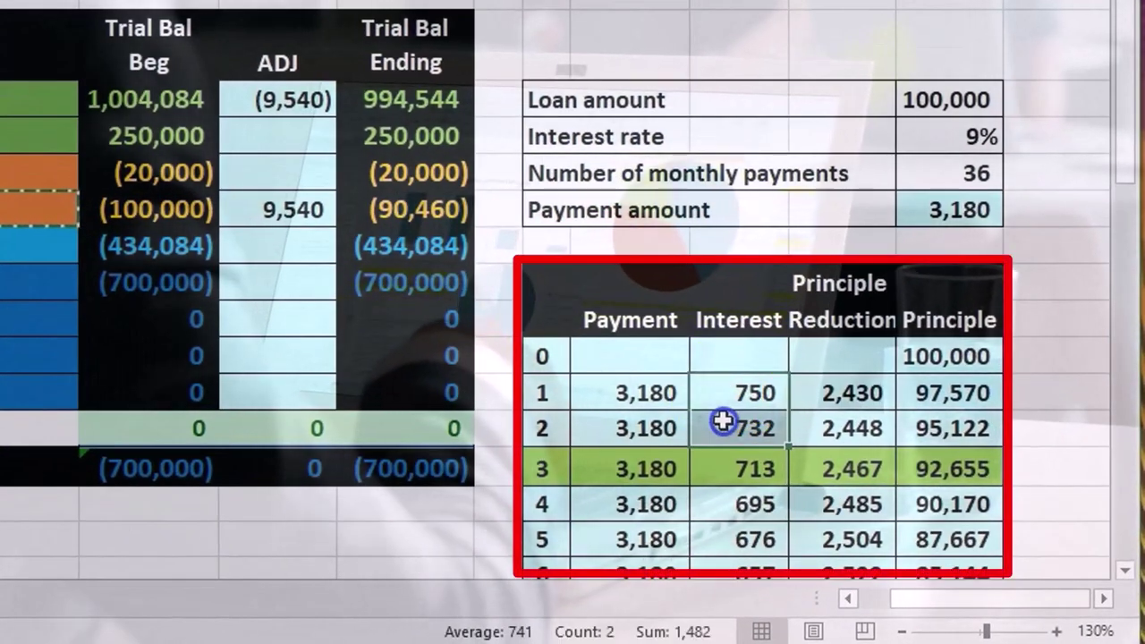
drag(721, 459, 721, 460)
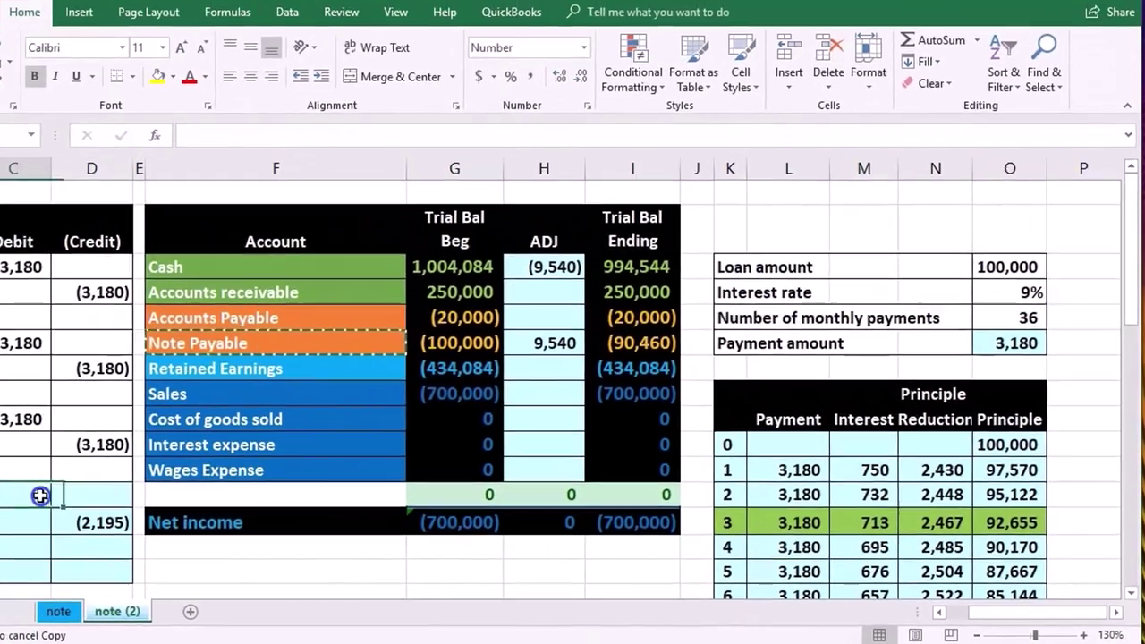
Enter the balancing debit in C12 as the negative of the Note Payable credit in D13
click(95, 498)
scroll(94, 503, left, 3)
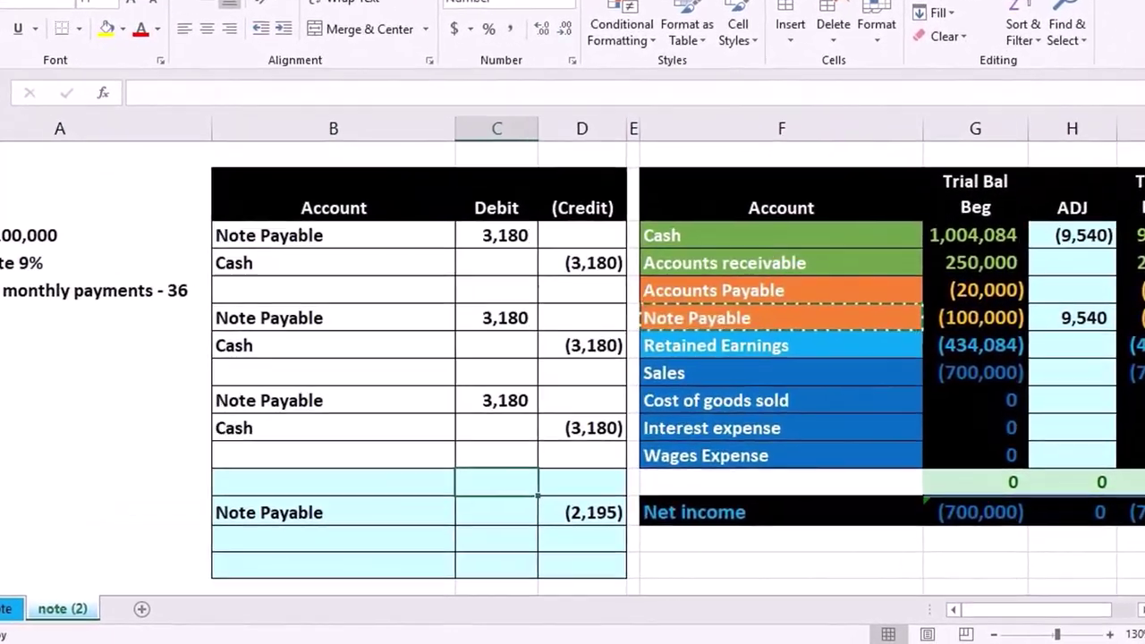
text(-)
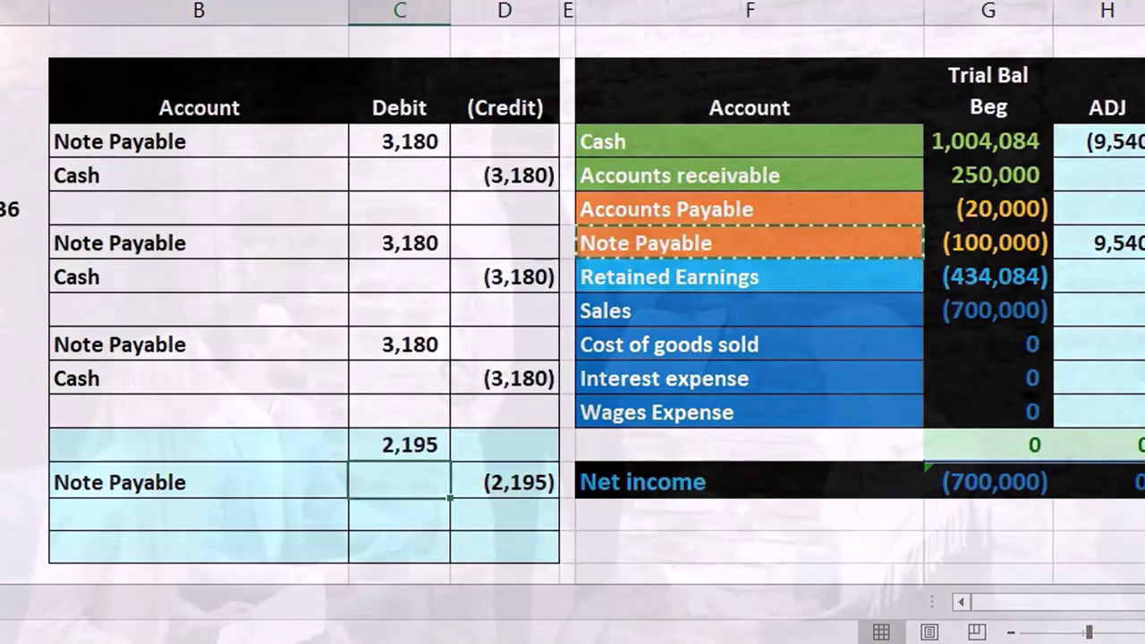
Copy the Interest expense account name from F10 into B12 as values only, and indent Note Payable in B13
scroll(623, 567, right, 2)
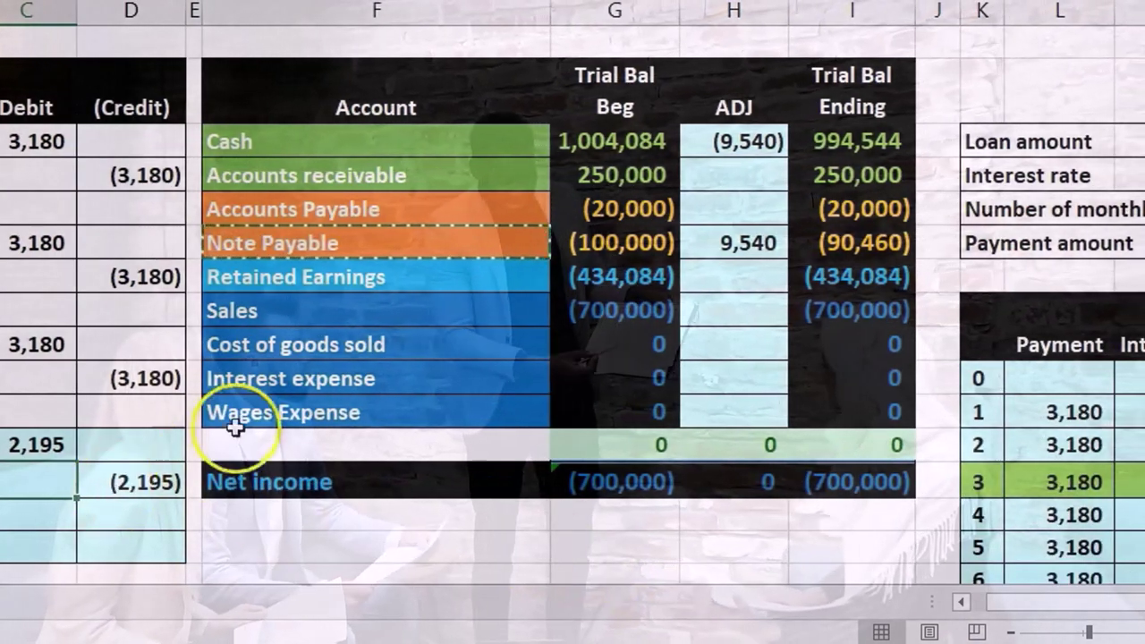
click(267, 383)
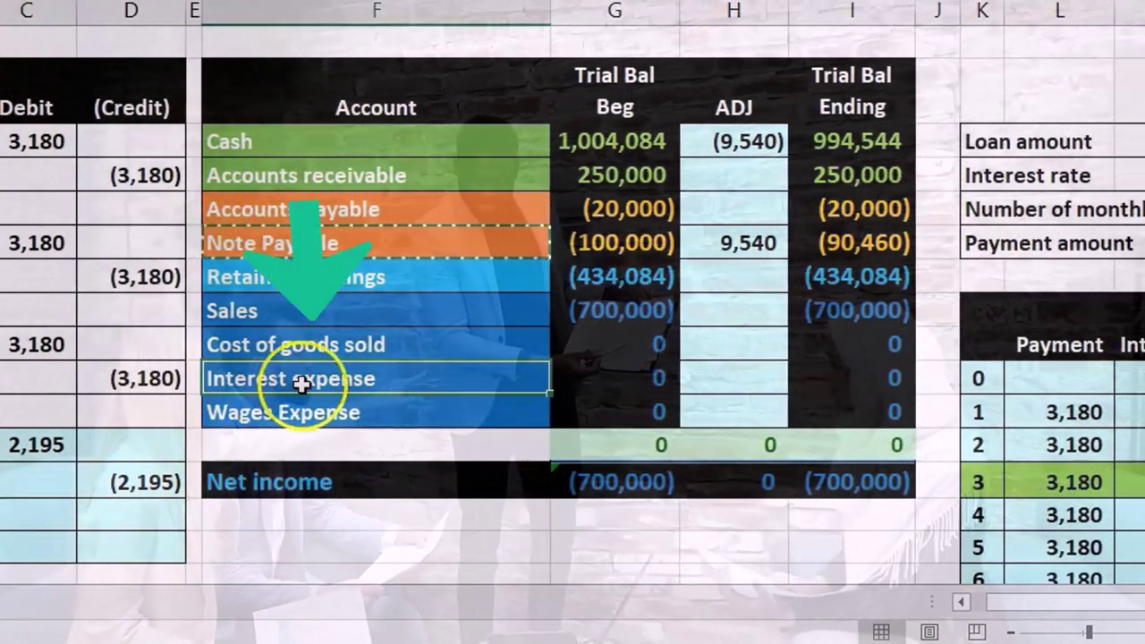
right_click(302, 383)
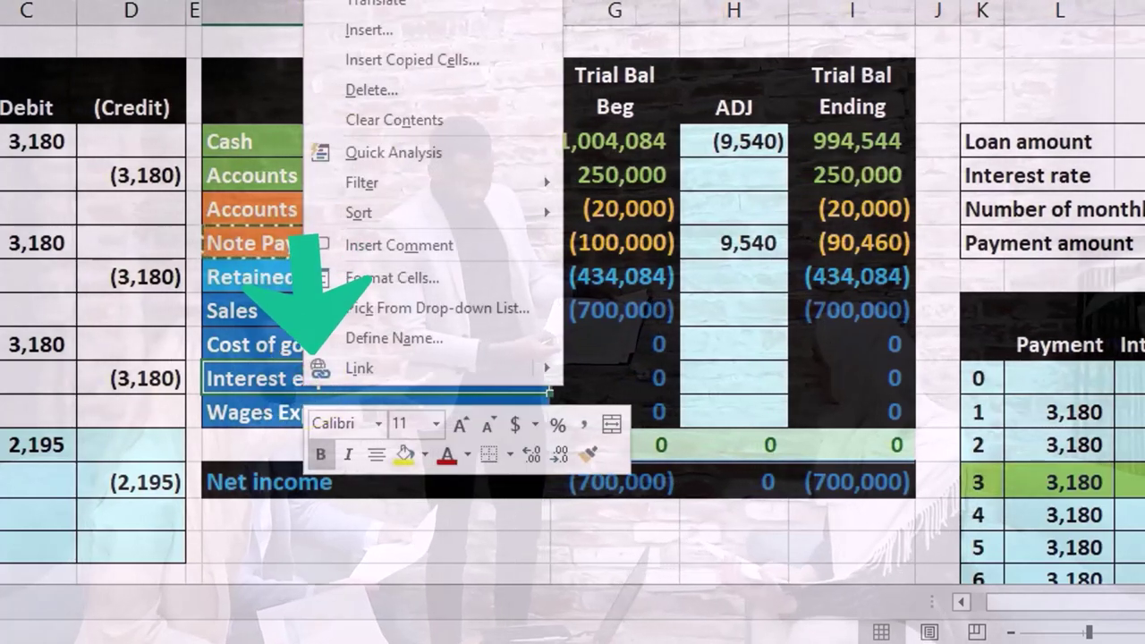
click(131, 141)
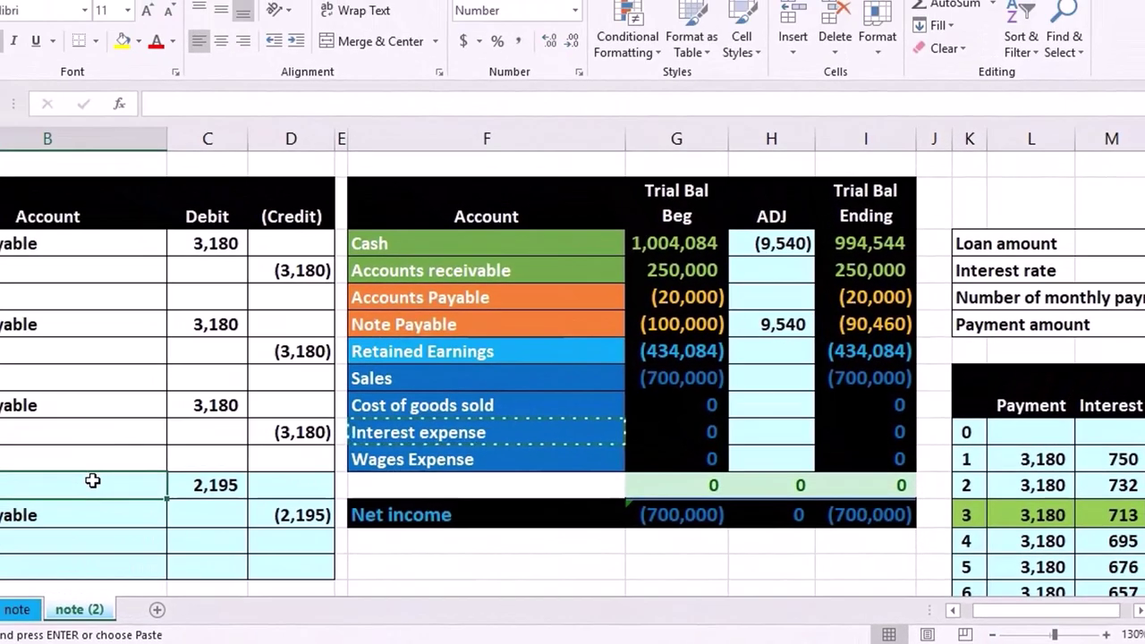
right_click(9, 456)
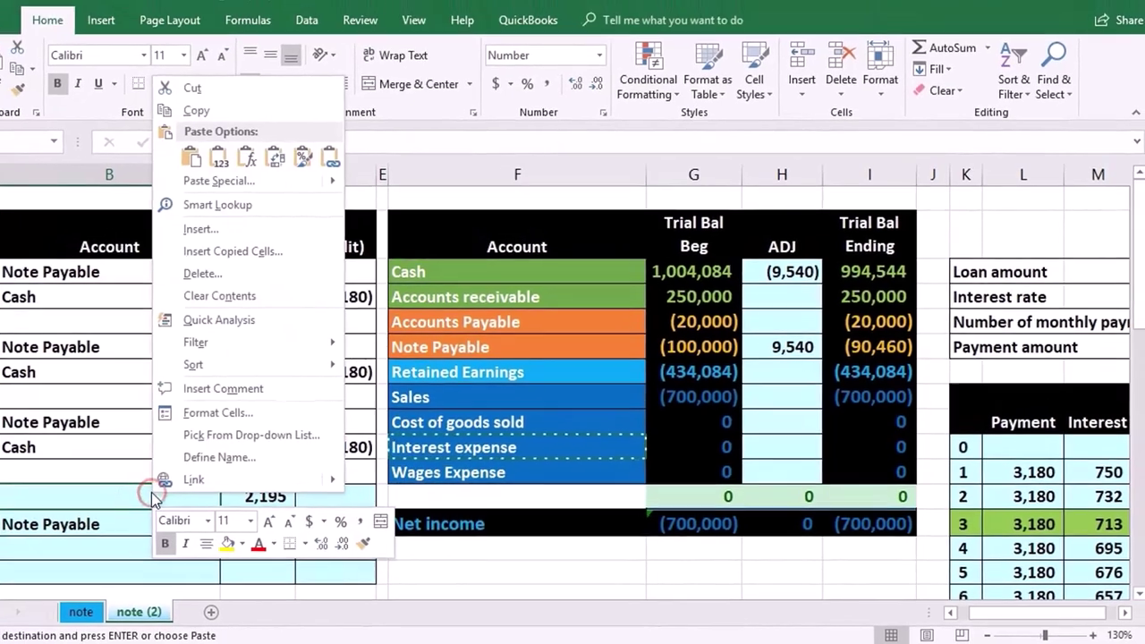
click(241, 175)
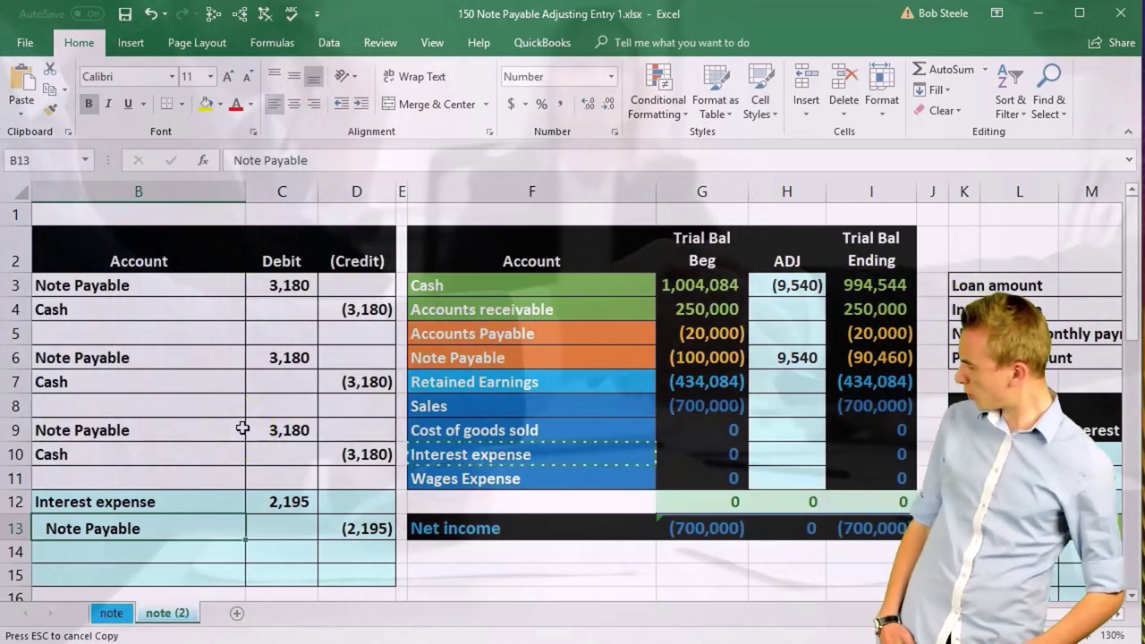
Compare the ending Note Payable balance in I6 with the payment 3 principal in O13
click(767, 456)
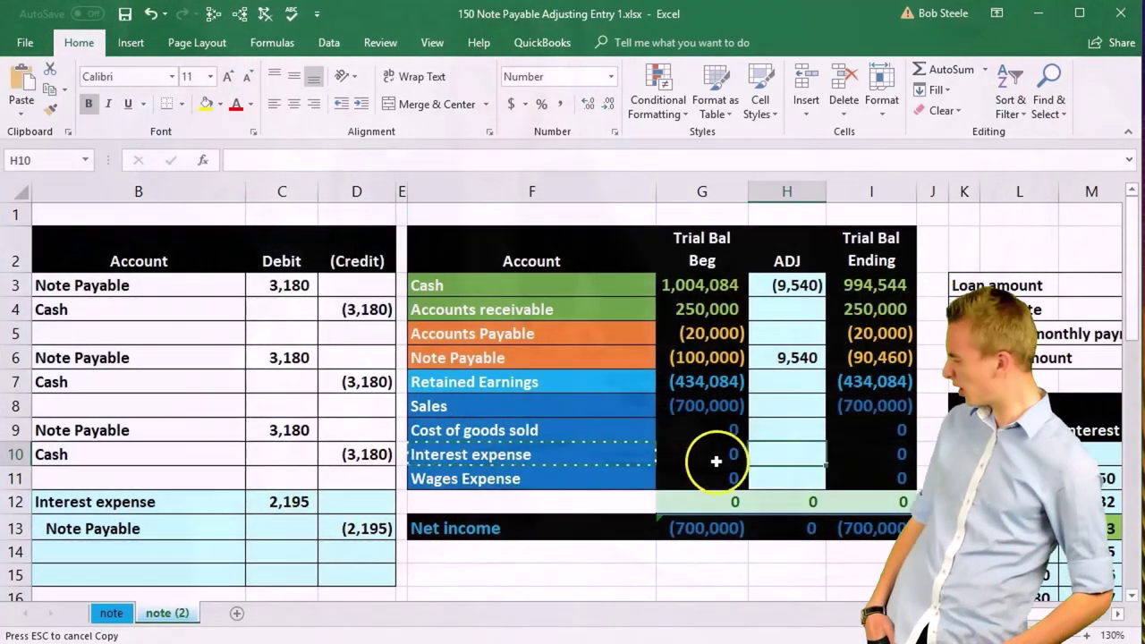
click(857, 357)
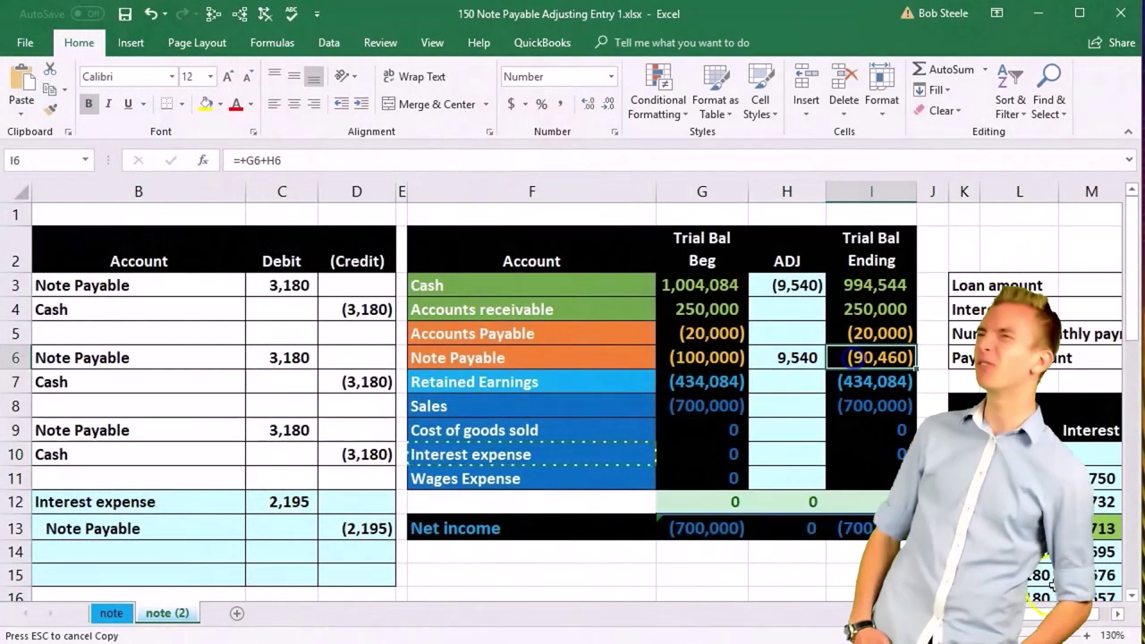
scroll(1103, 592, right, 2)
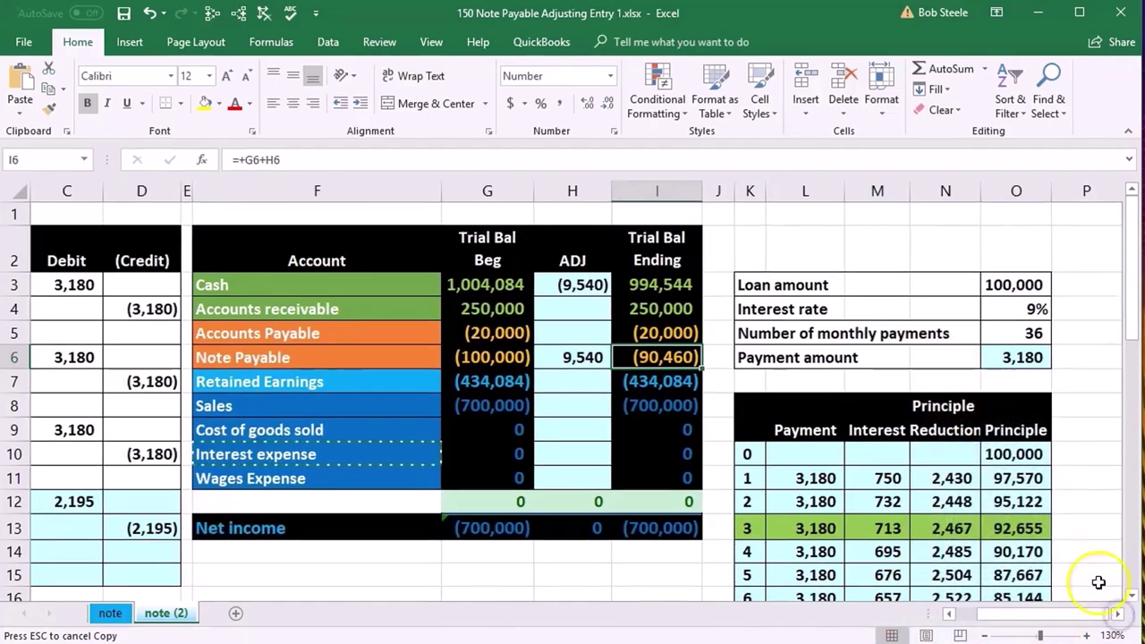
click(1029, 532)
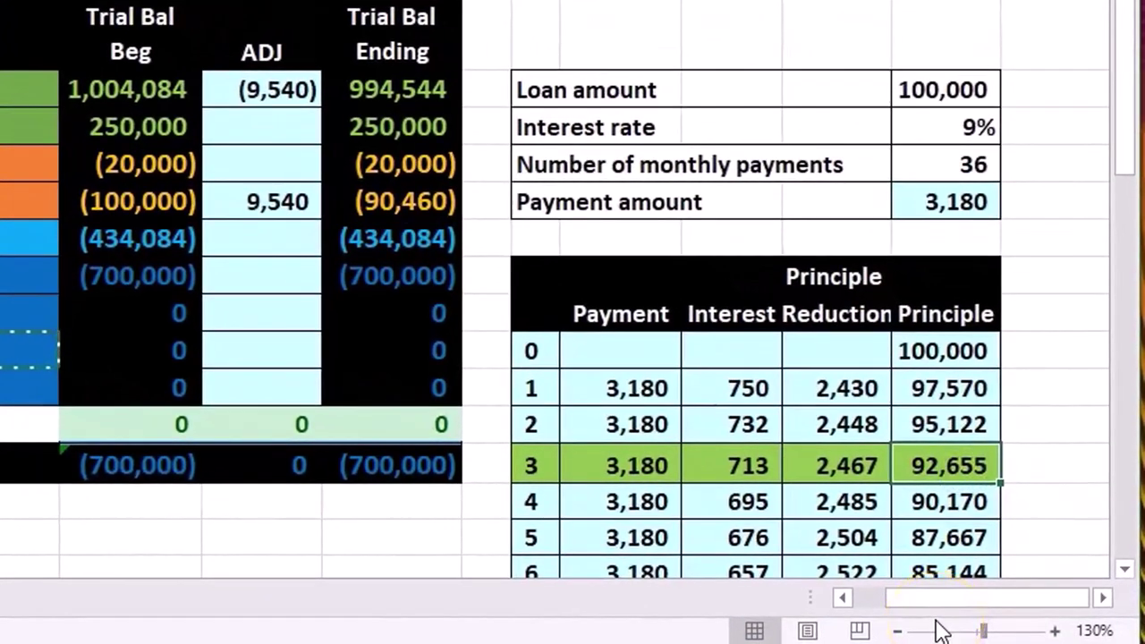
click(842, 598)
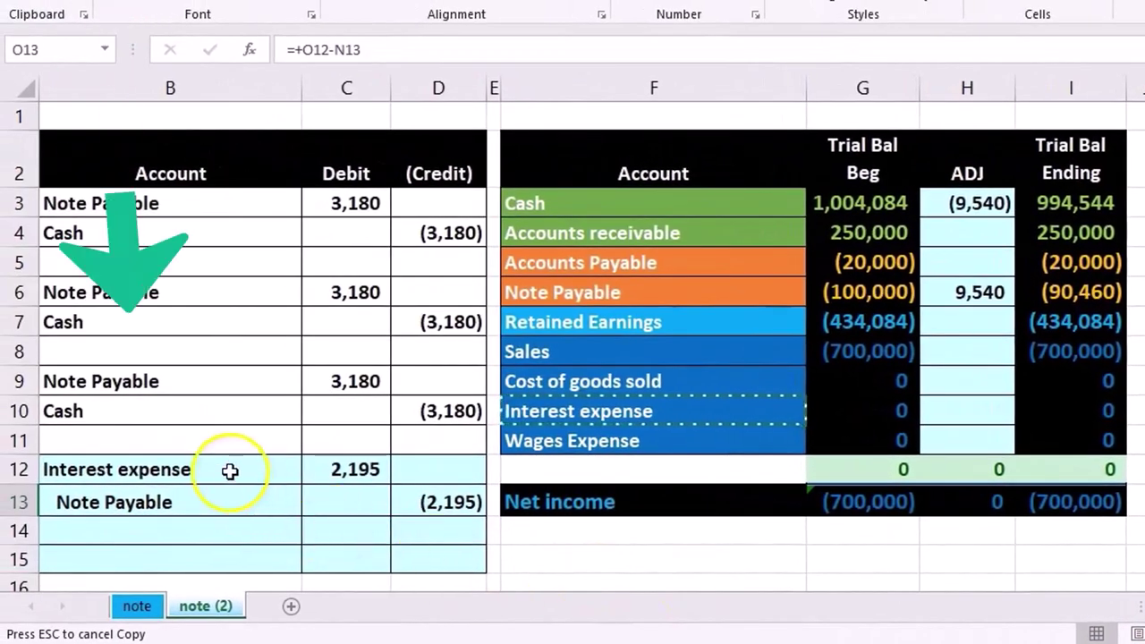
Post the Interest expense debit to the trial balance by linking the adjustment in H10 to C12
drag(230, 471, 330, 482)
click(614, 410)
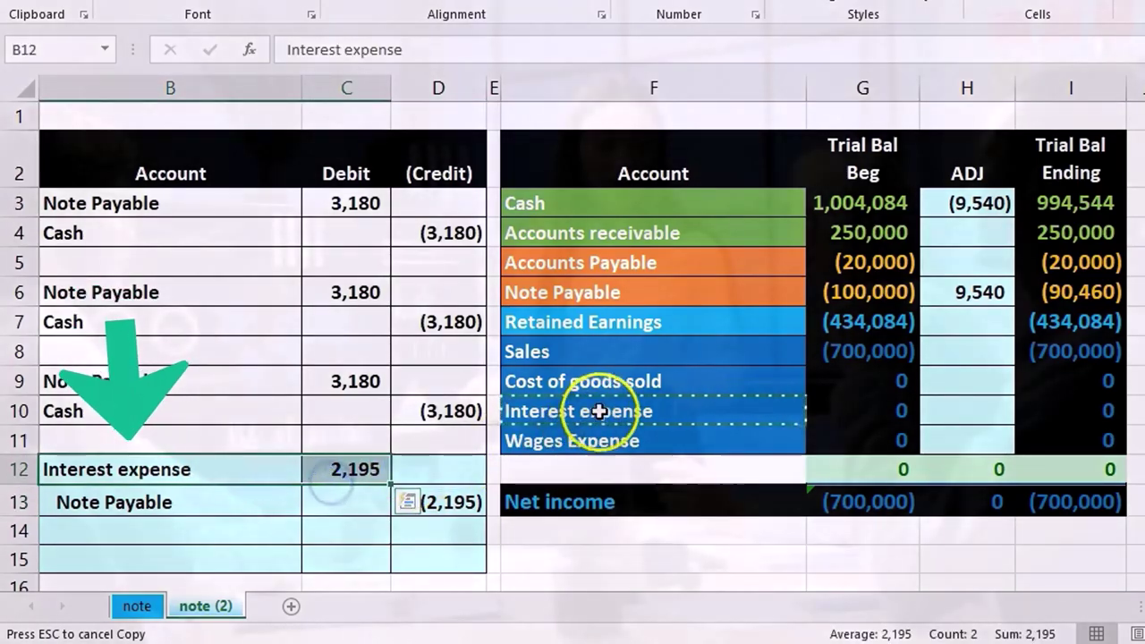
click(954, 406)
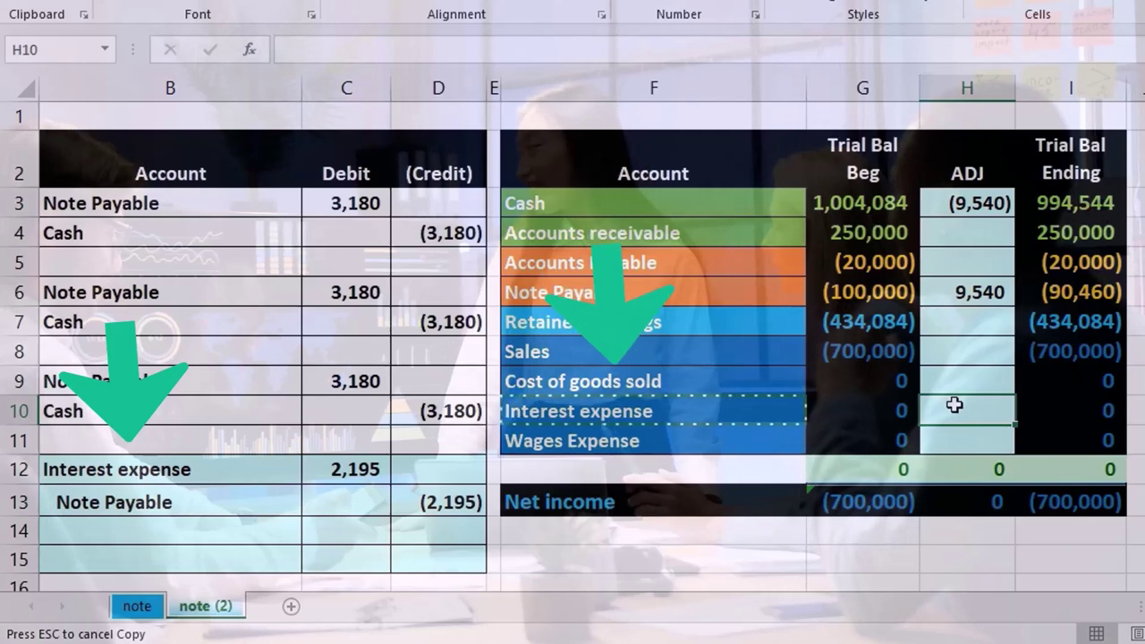
text(=)
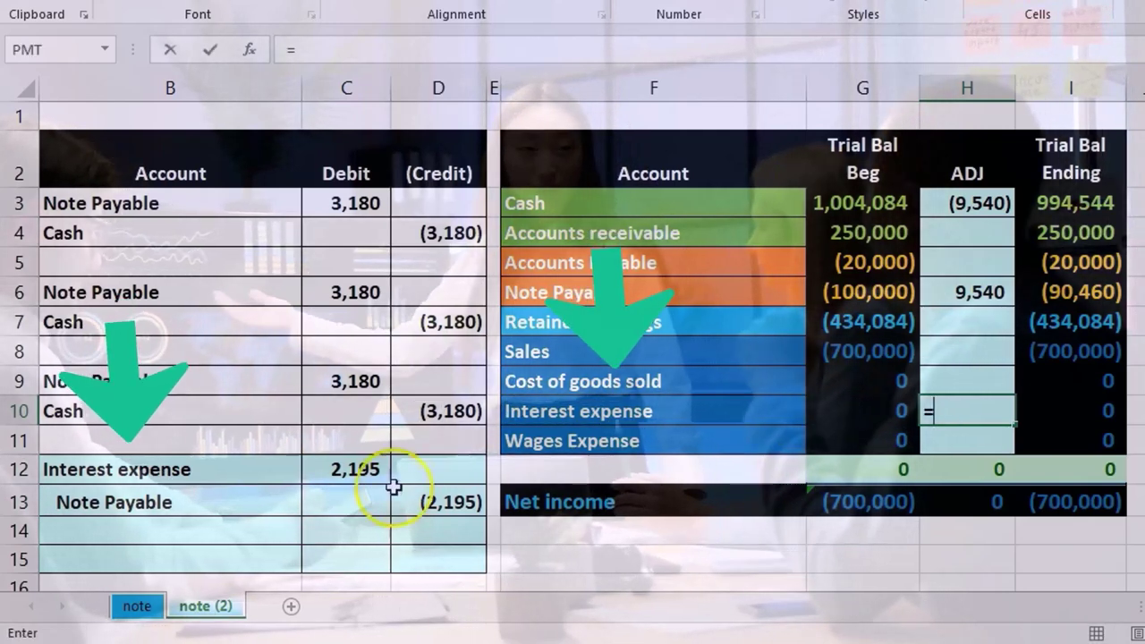
click(359, 474)
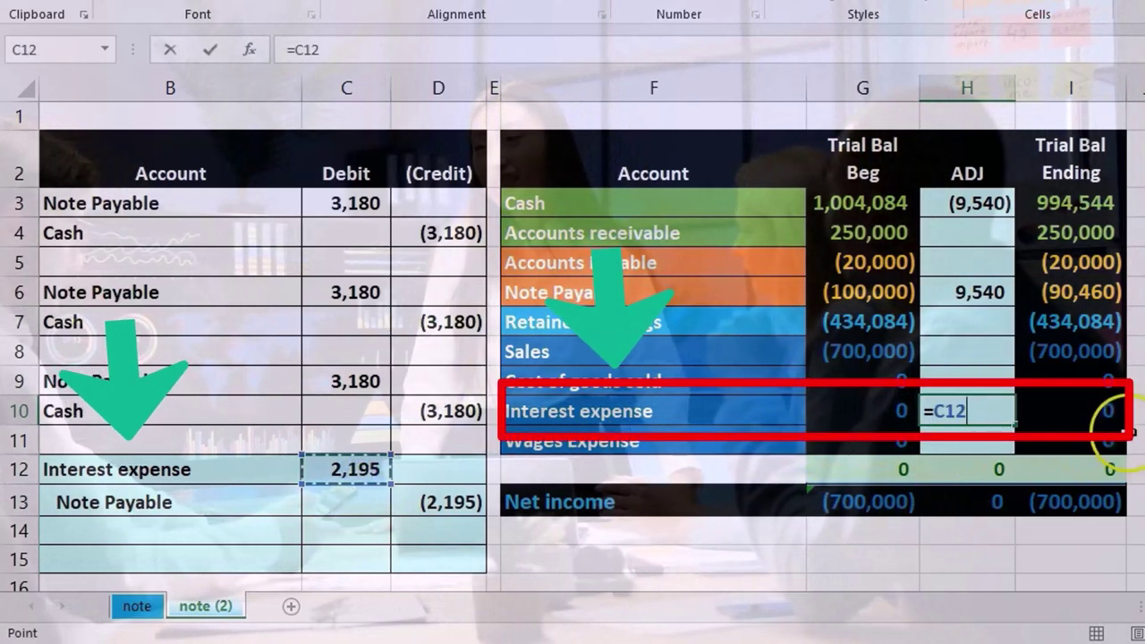
key(Return)
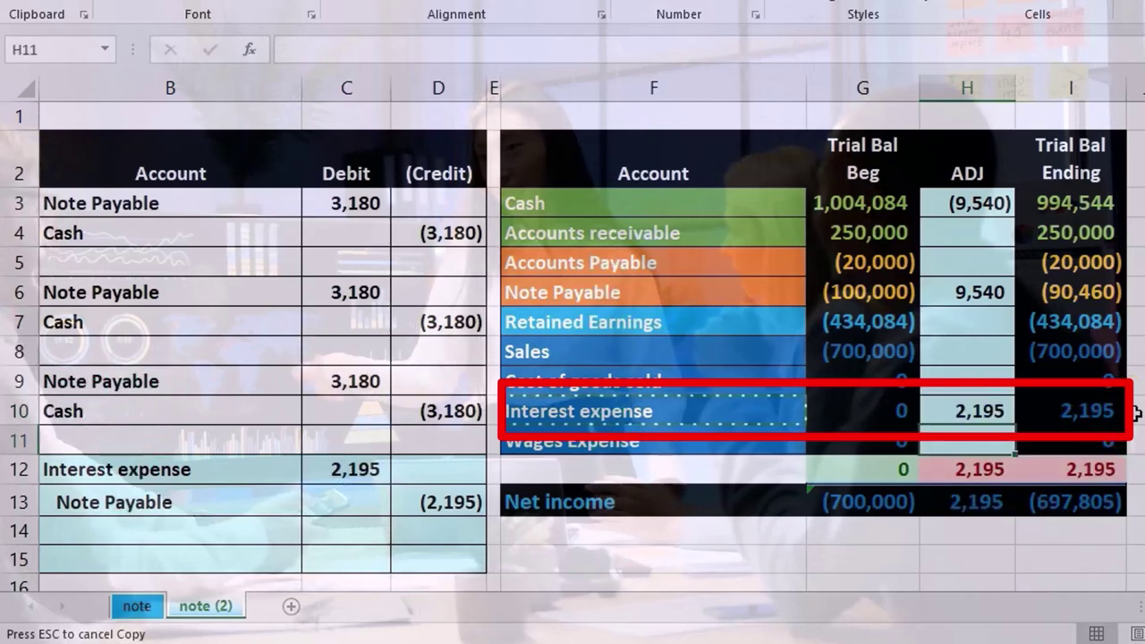
Inspect the ending Net income formula in I13, and add the D13 credit to the Note Payable adjustment in H6
double_click(1099, 503)
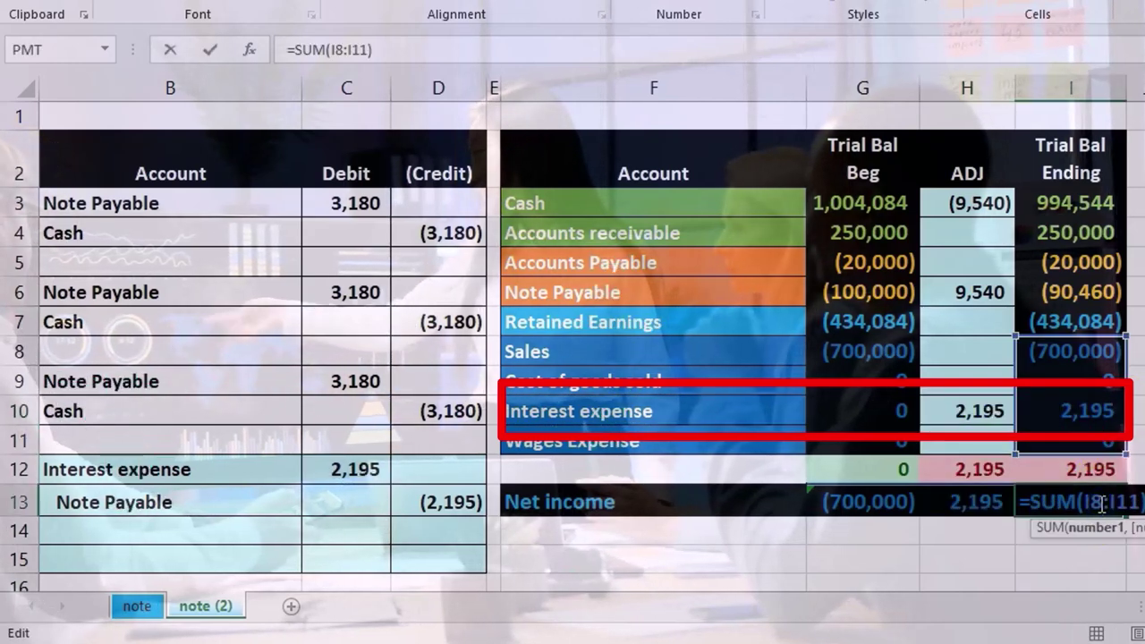
key(Return)
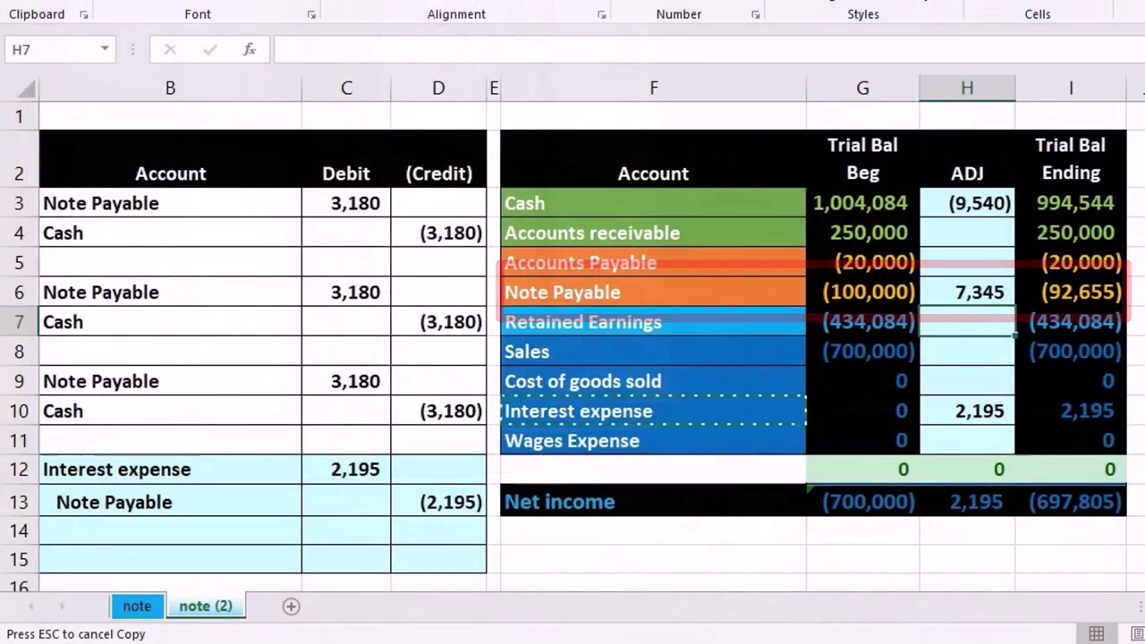
Check the ending Note Payable balance against the payment 3 principal, and review the payments and the Interest expense adjustment
scroll(573, 339, right, 1)
click(993, 503)
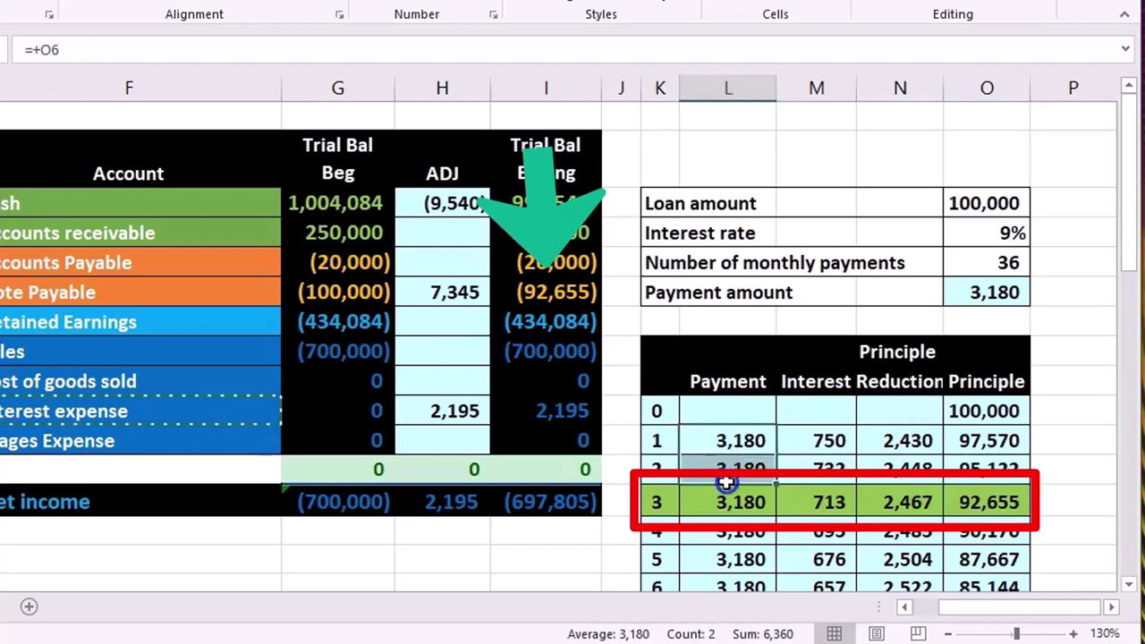
click(555, 294)
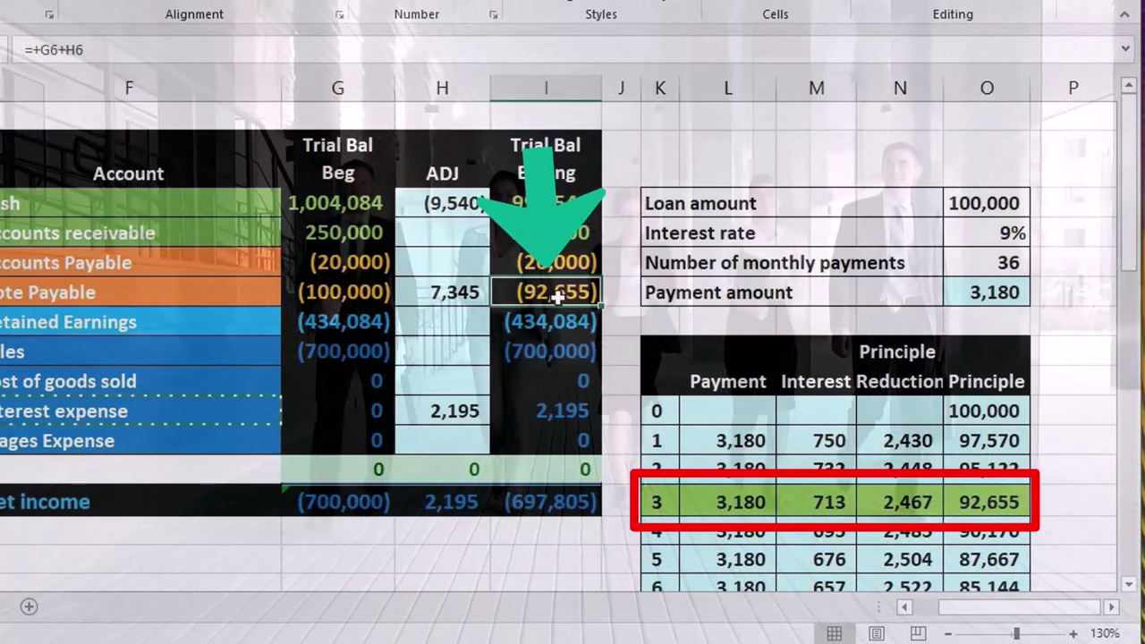
click(556, 413)
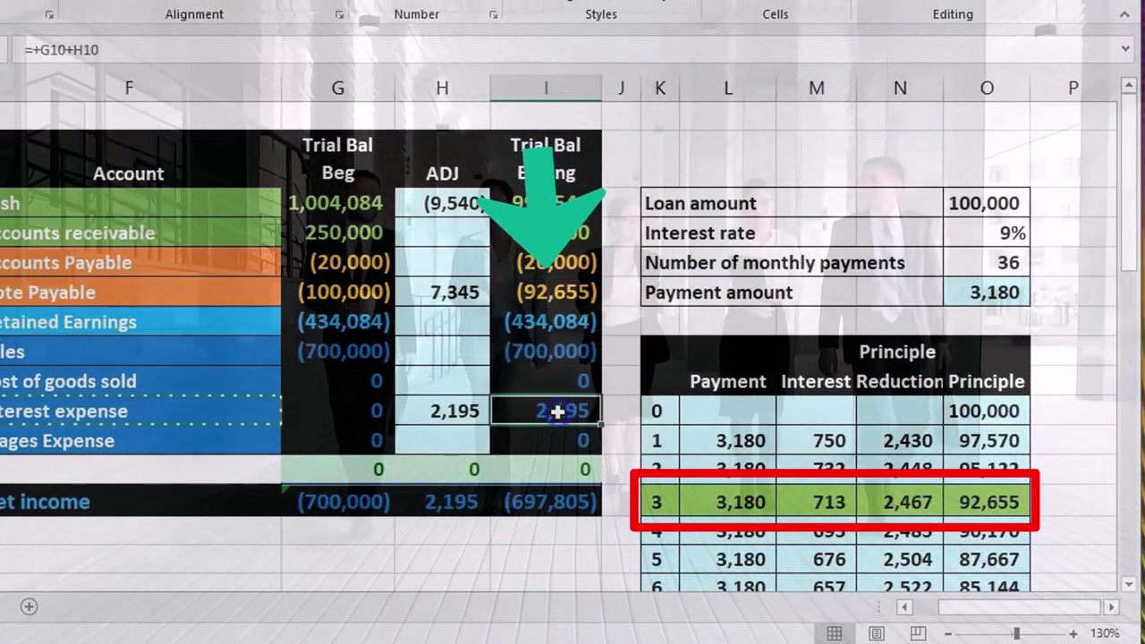
click(563, 302)
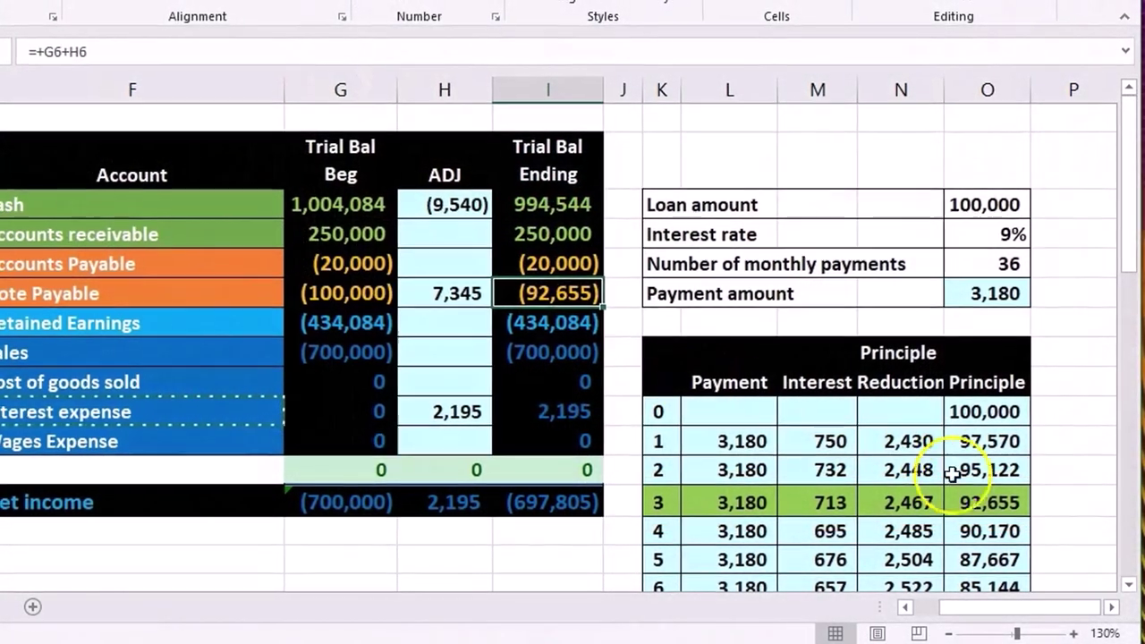
click(983, 502)
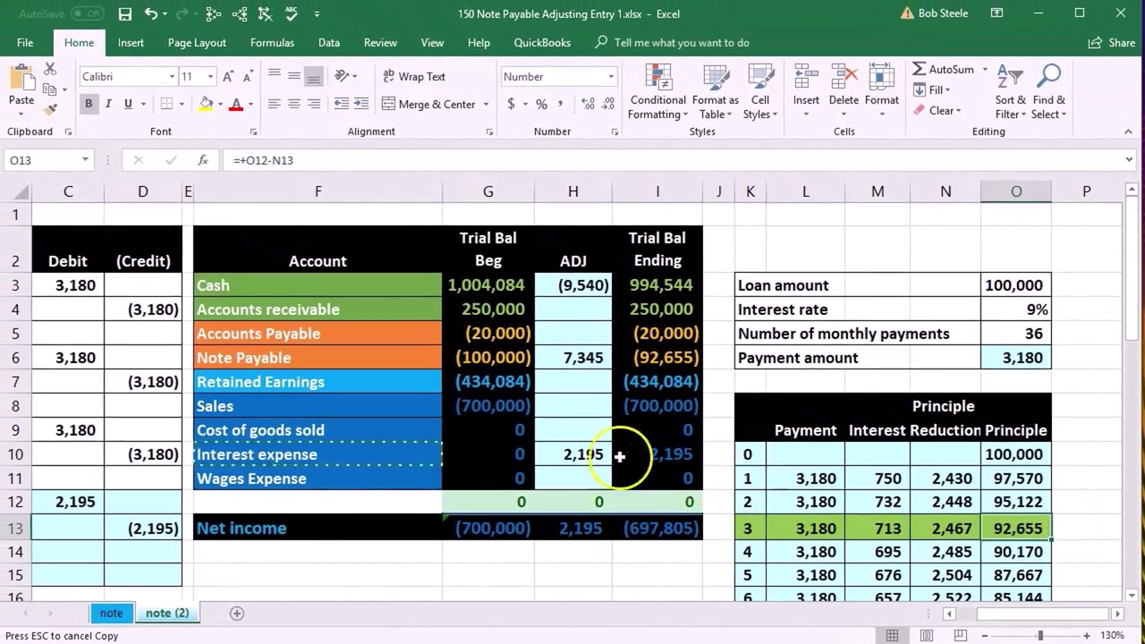
click(583, 454)
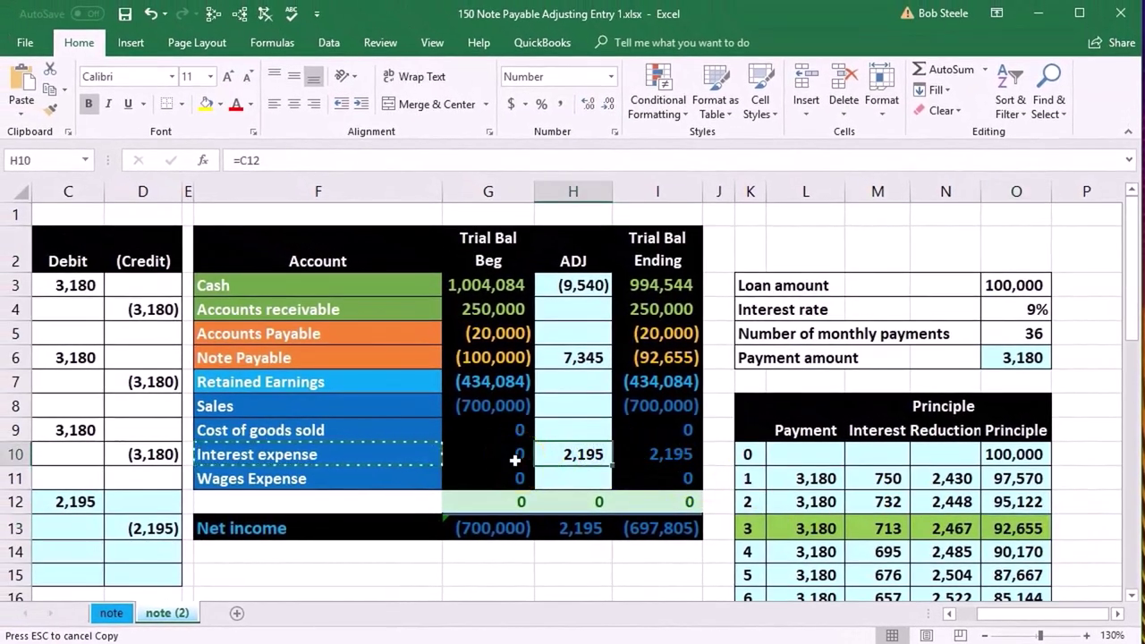